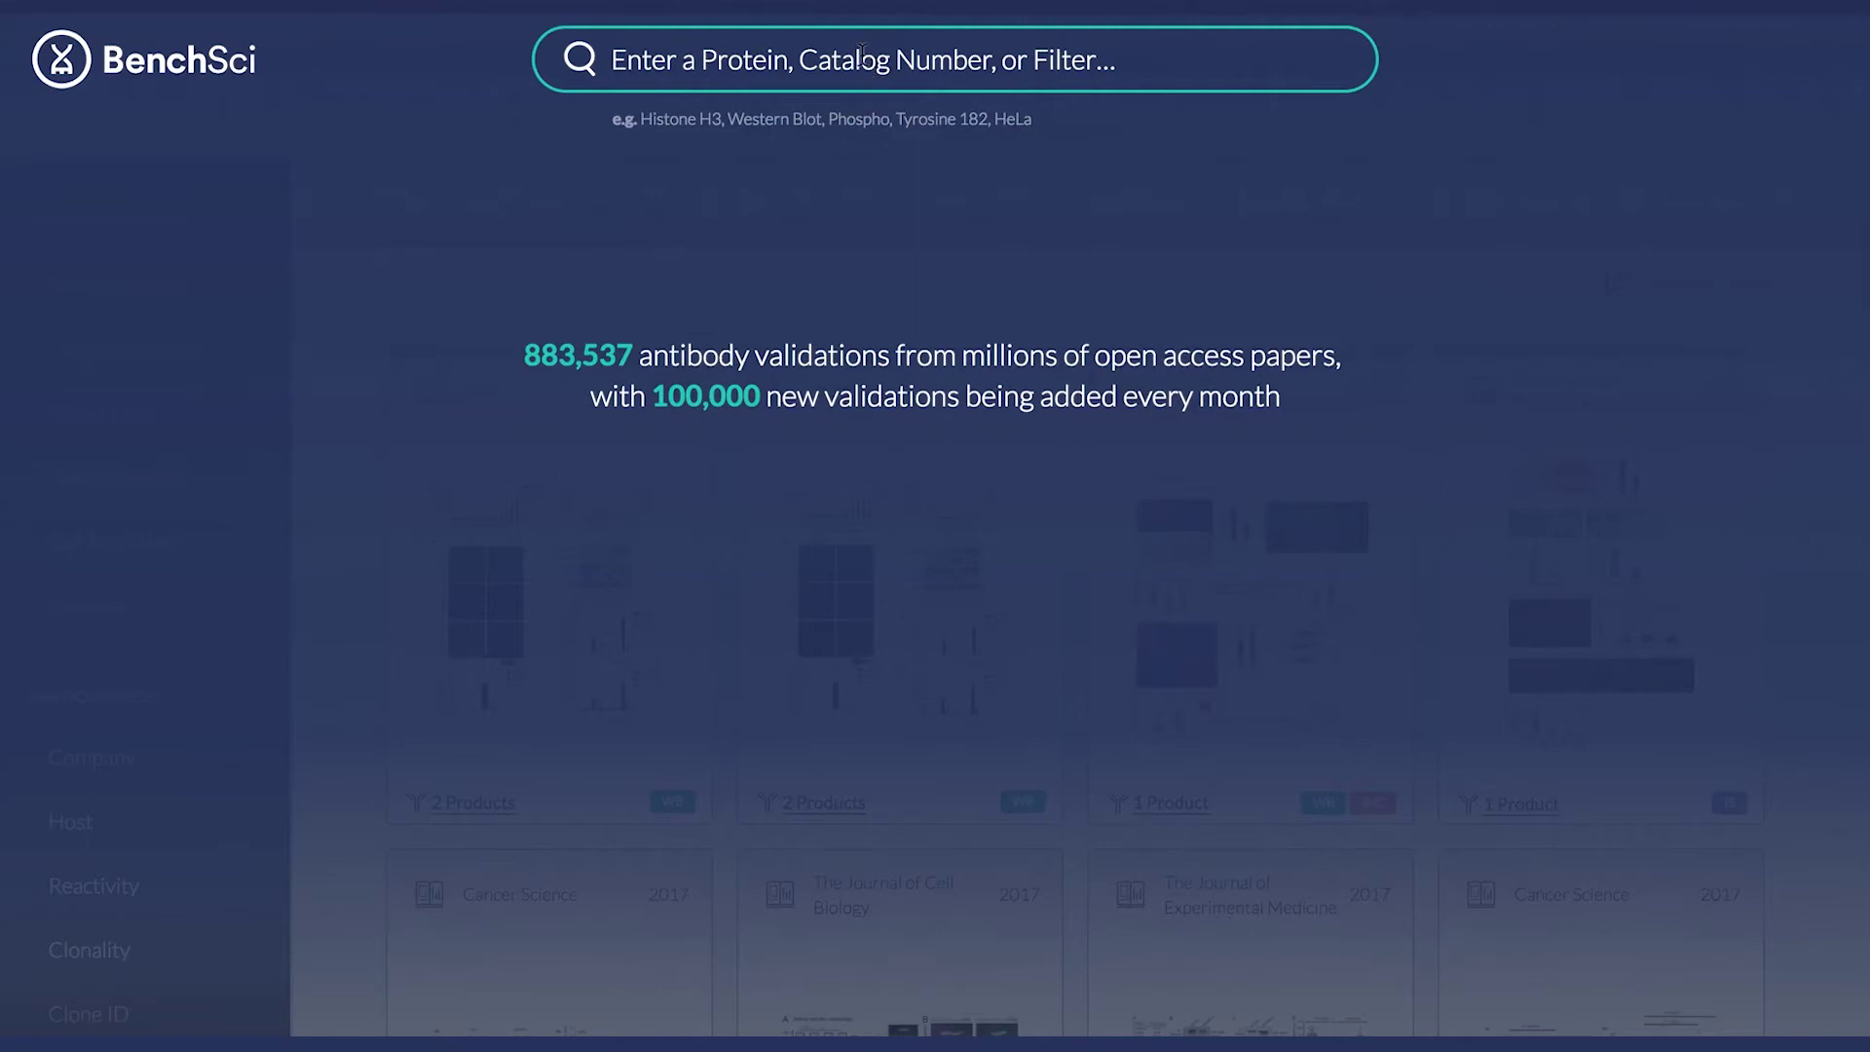
# Try PC10 and AB29 as search terms, then search for the PCNA (Human) suggestion
pyautogui.write('PCNA')
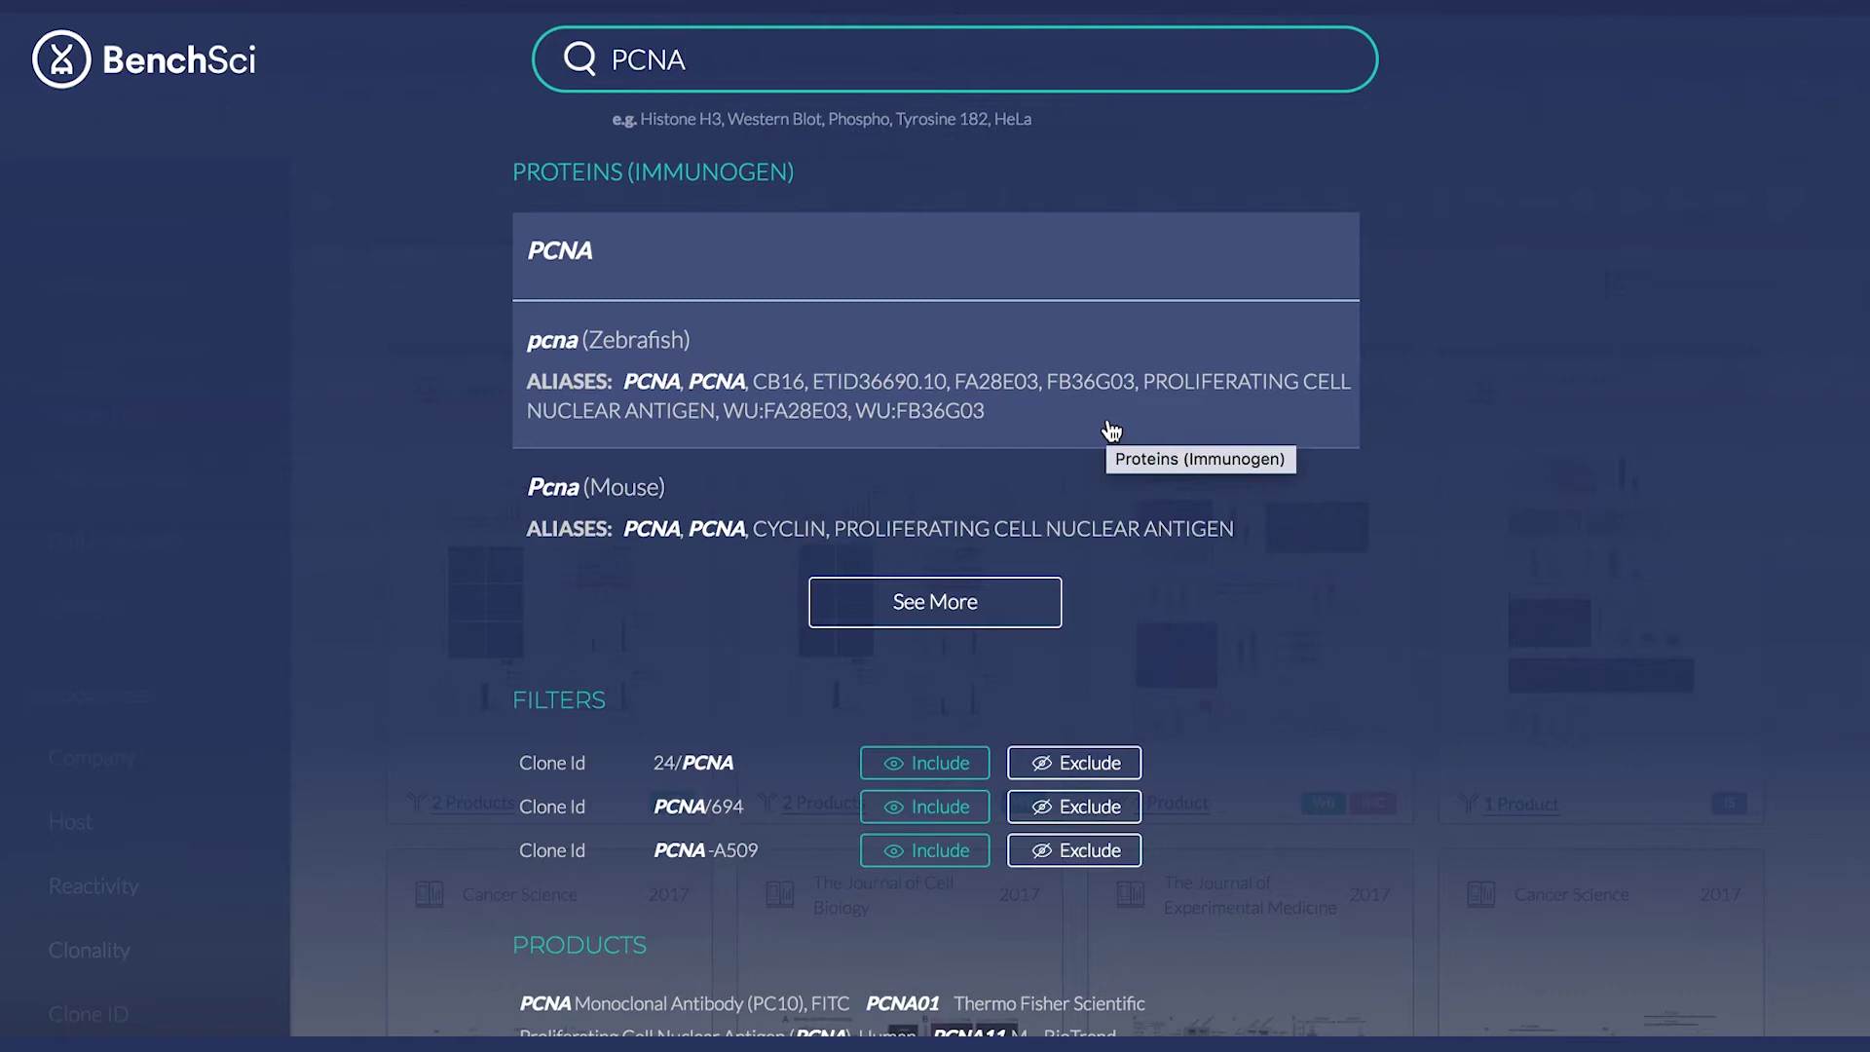
pyautogui.press('BackSpace')
pyautogui.press('BackSpace')
pyautogui.write('10')
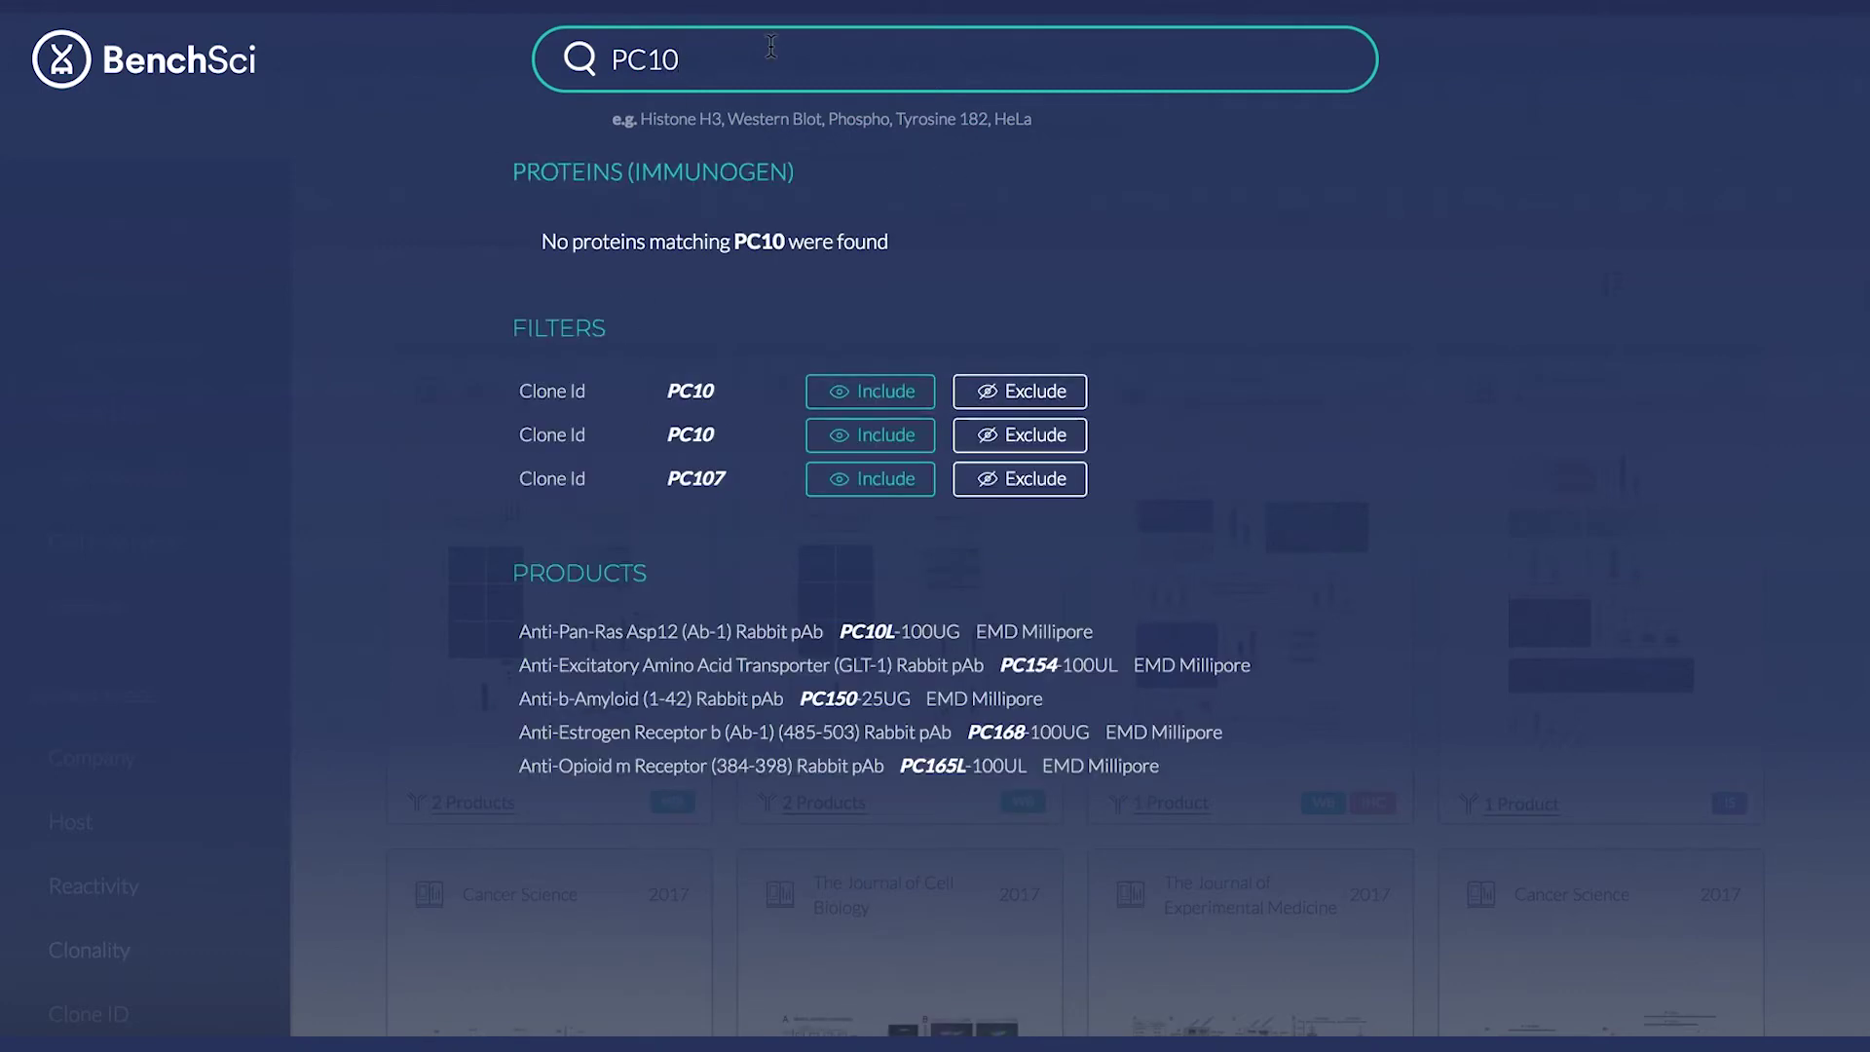
pyautogui.press('BackSpace')
pyautogui.press('BackSpace')
pyautogui.press('BackSpace')
pyautogui.press('BackSpace')
pyautogui.write('AB29')
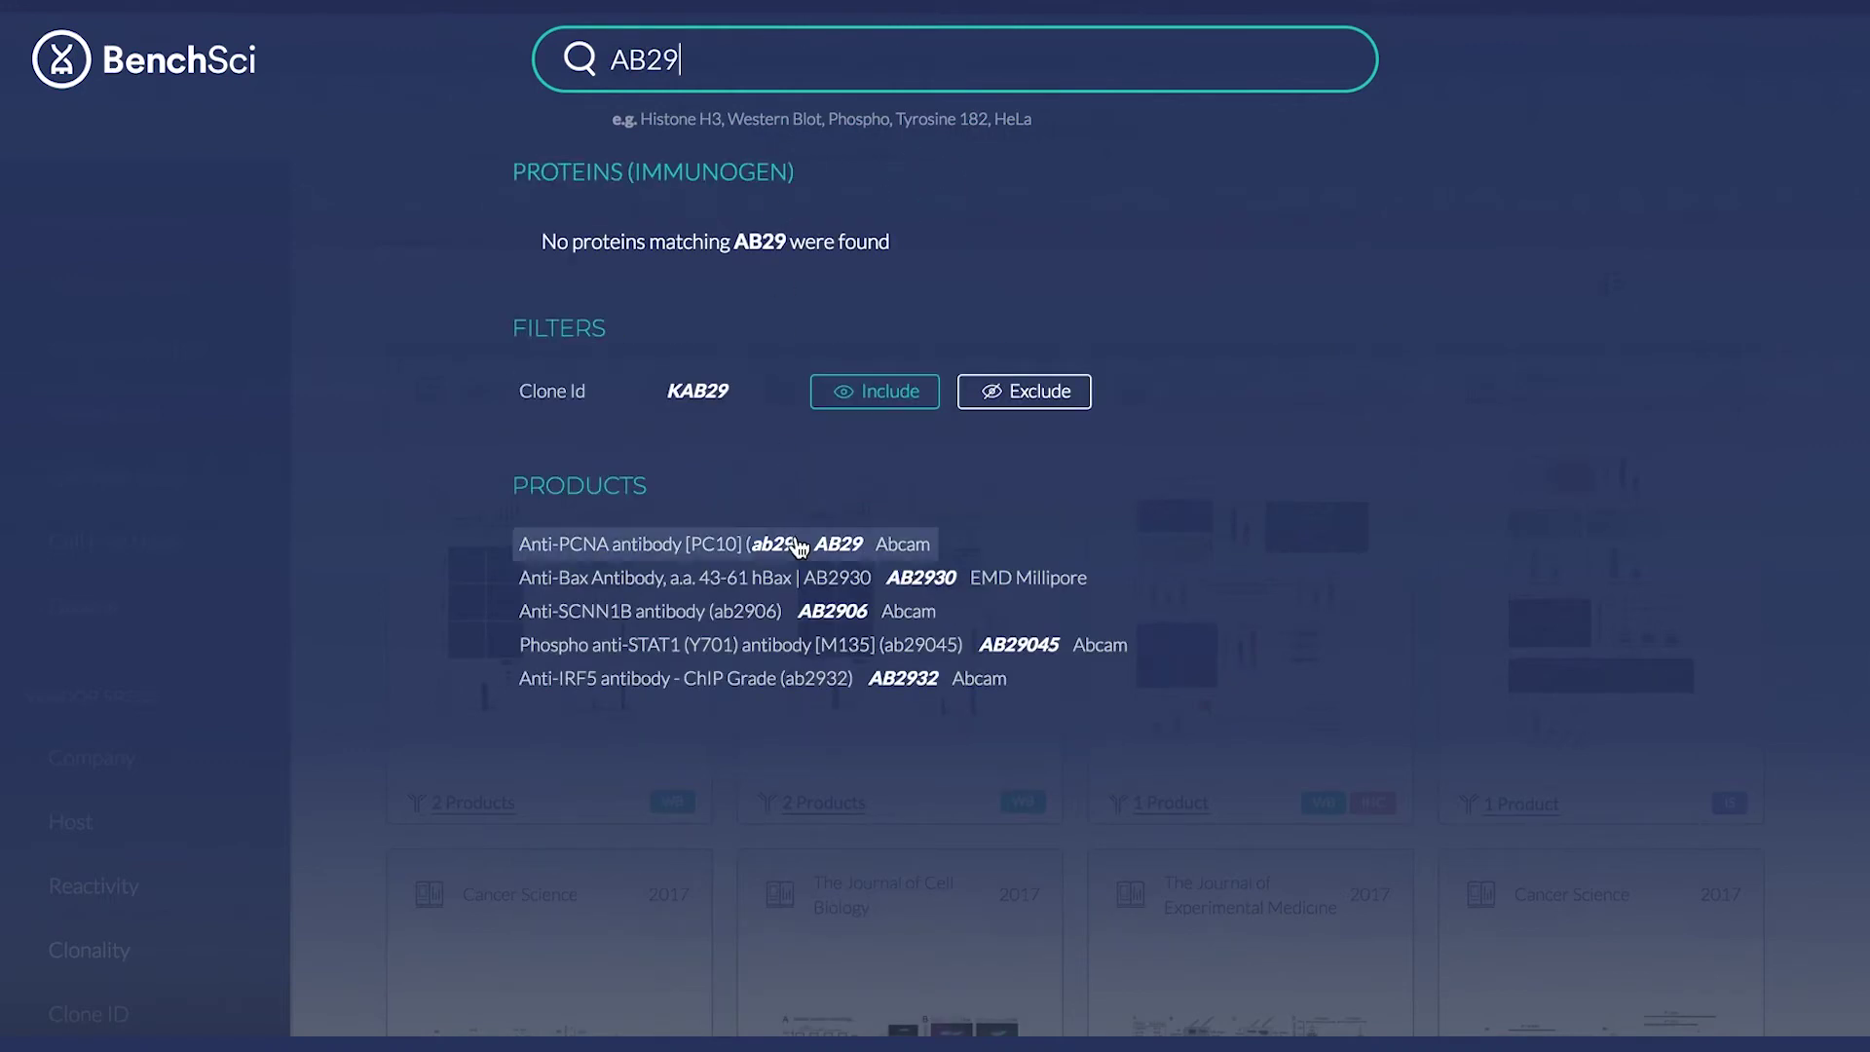
pyautogui.press('BackSpace')
pyautogui.press('BackSpace')
pyautogui.press('BackSpace')
pyautogui.press('BackSpace')
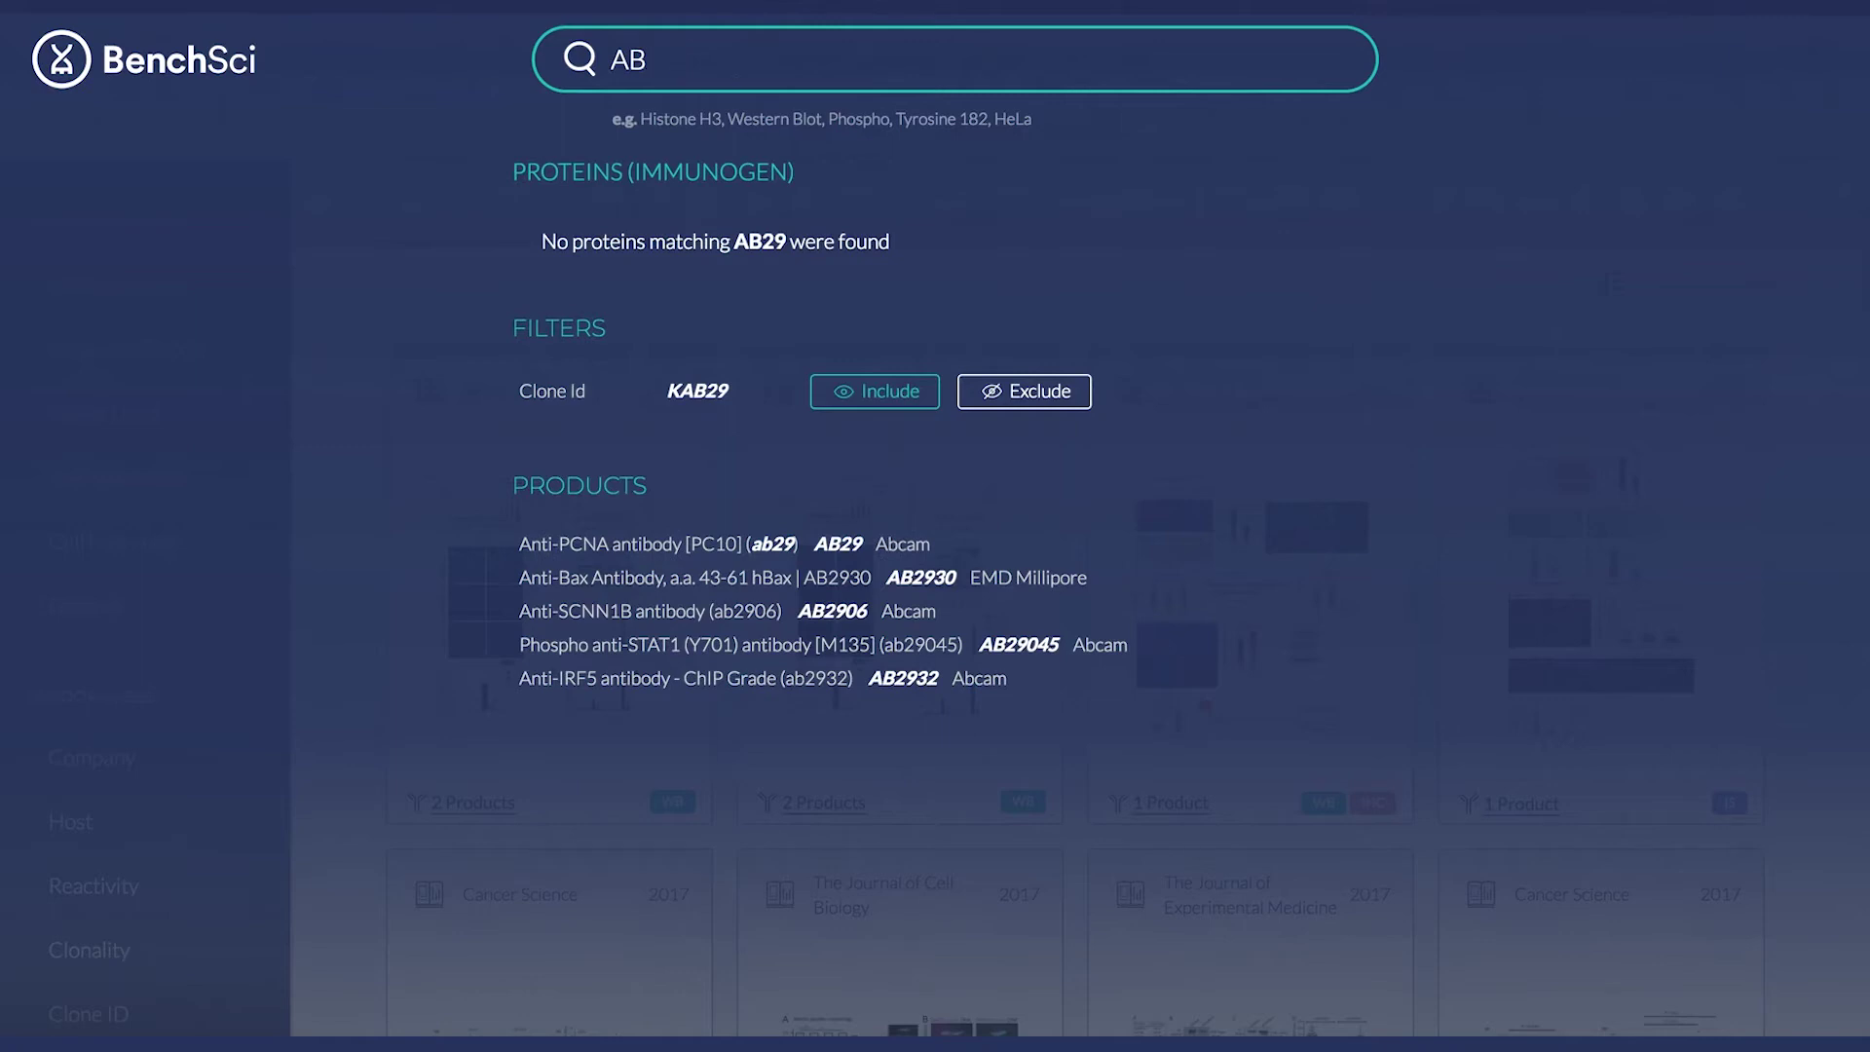
pyautogui.write('PCNA')
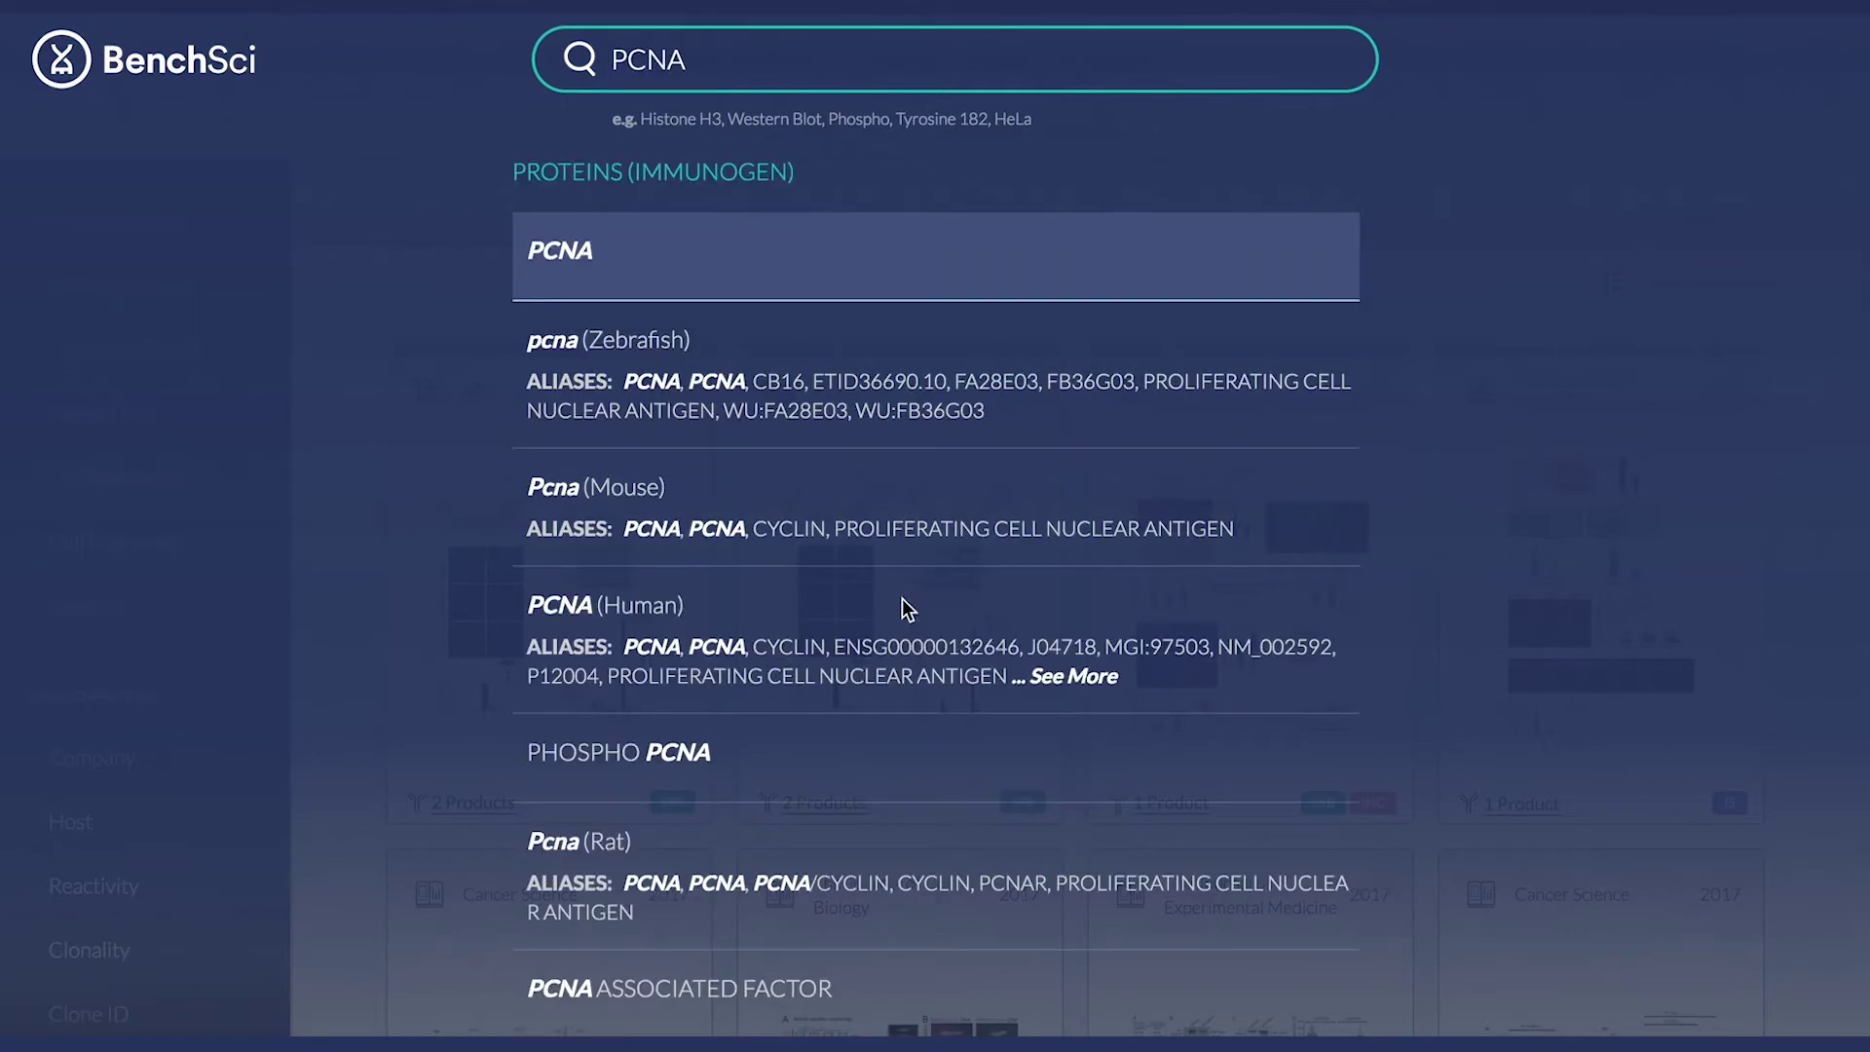
pyautogui.click(849, 628)
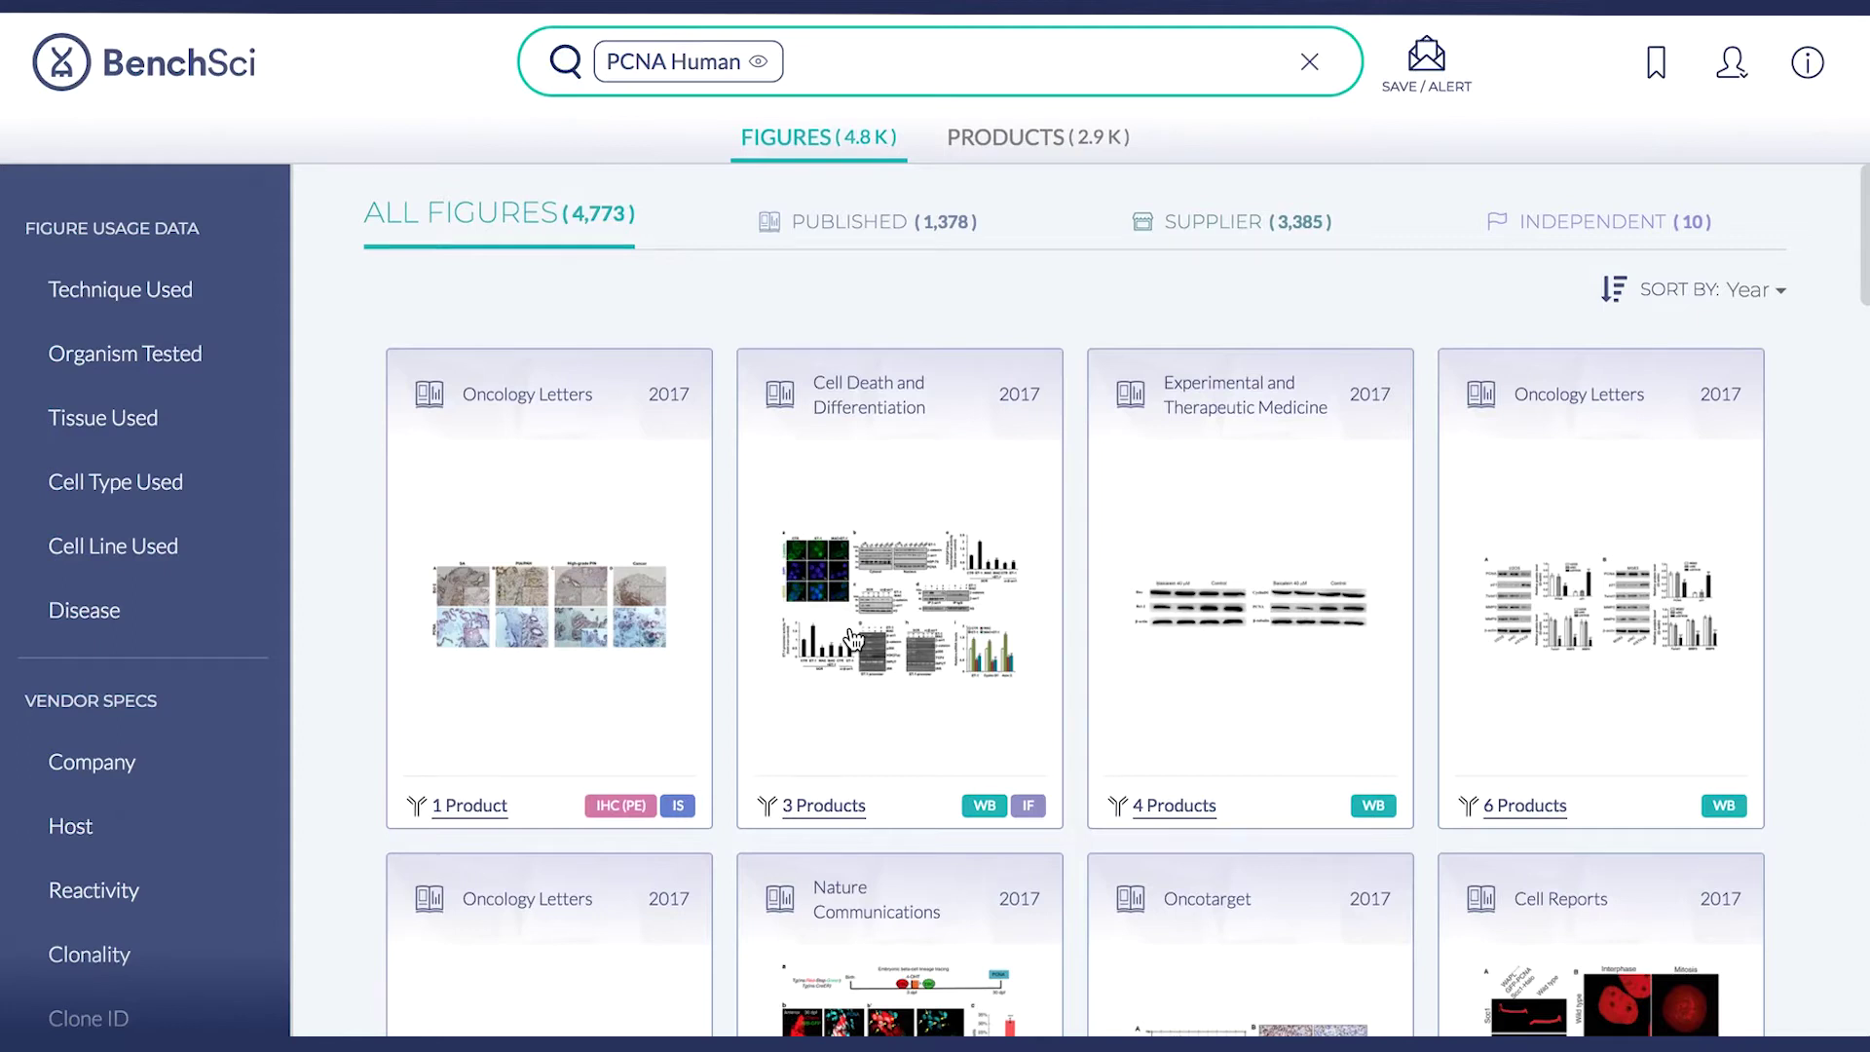
pyautogui.click(886, 231)
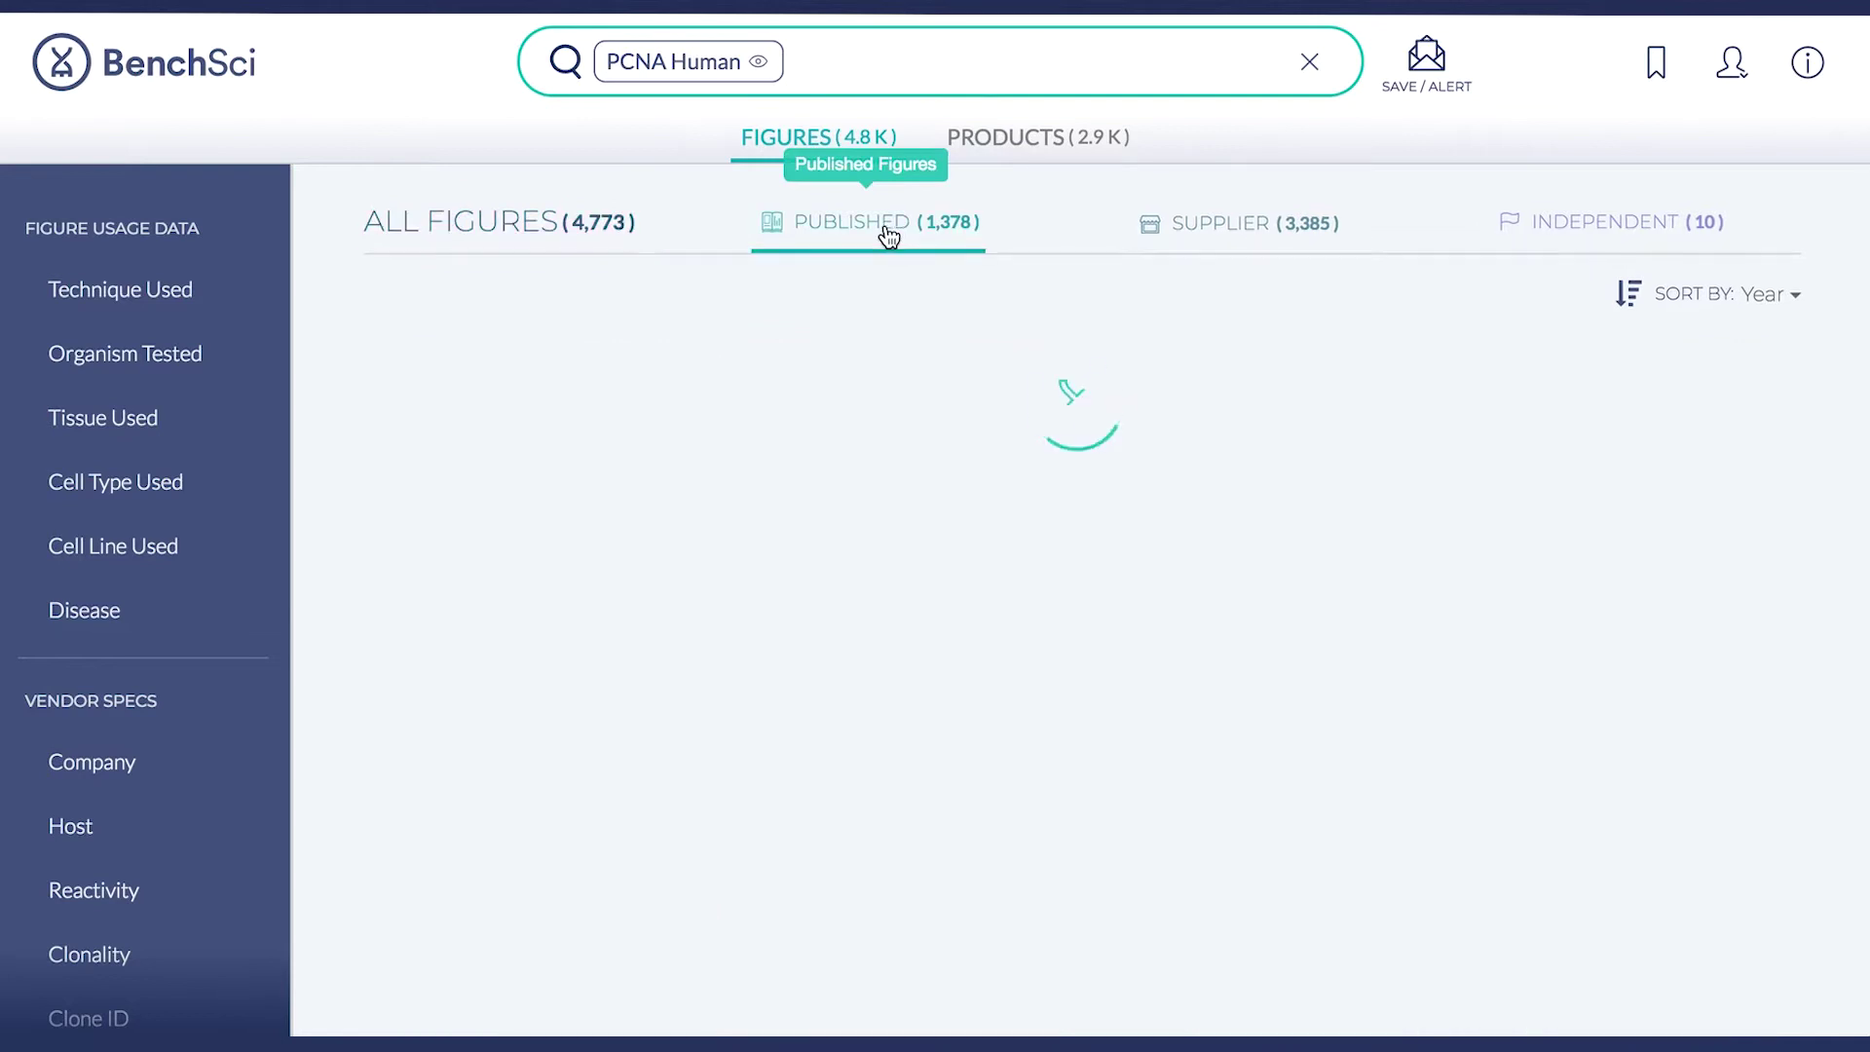
pyautogui.click(1218, 249)
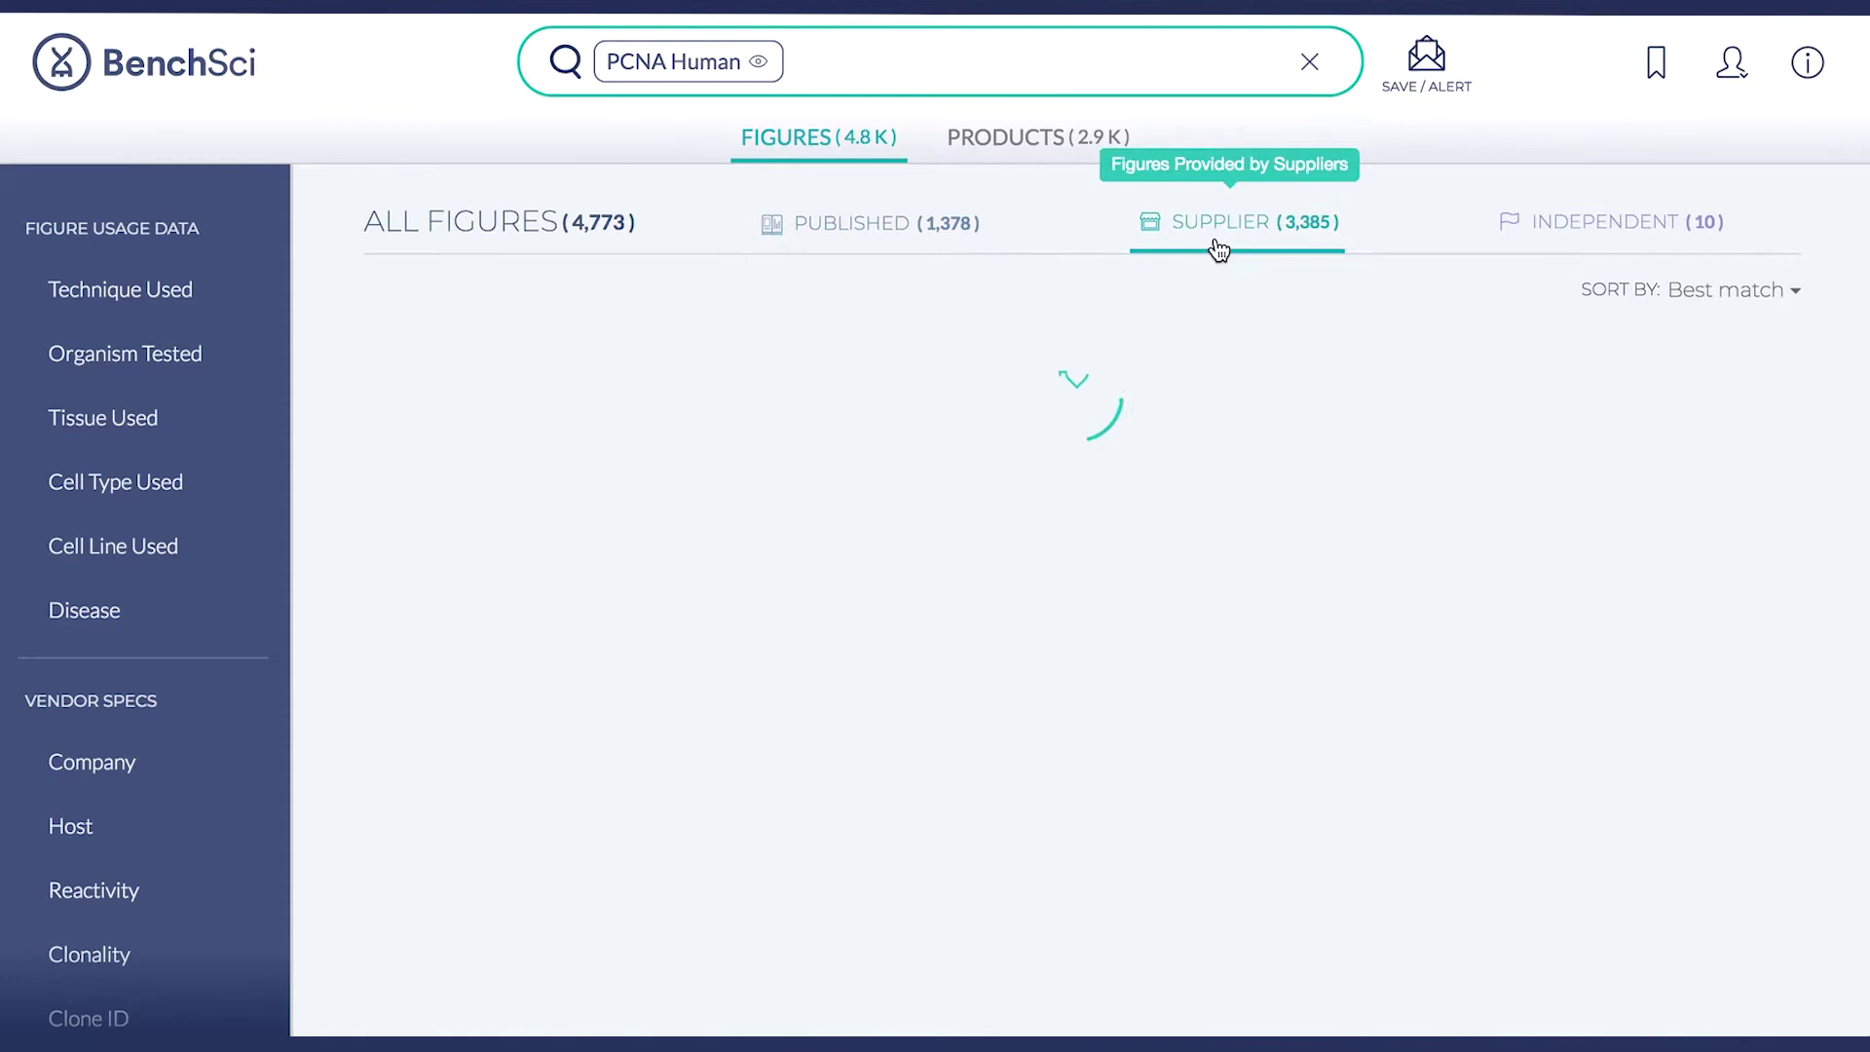
pyautogui.click(1602, 232)
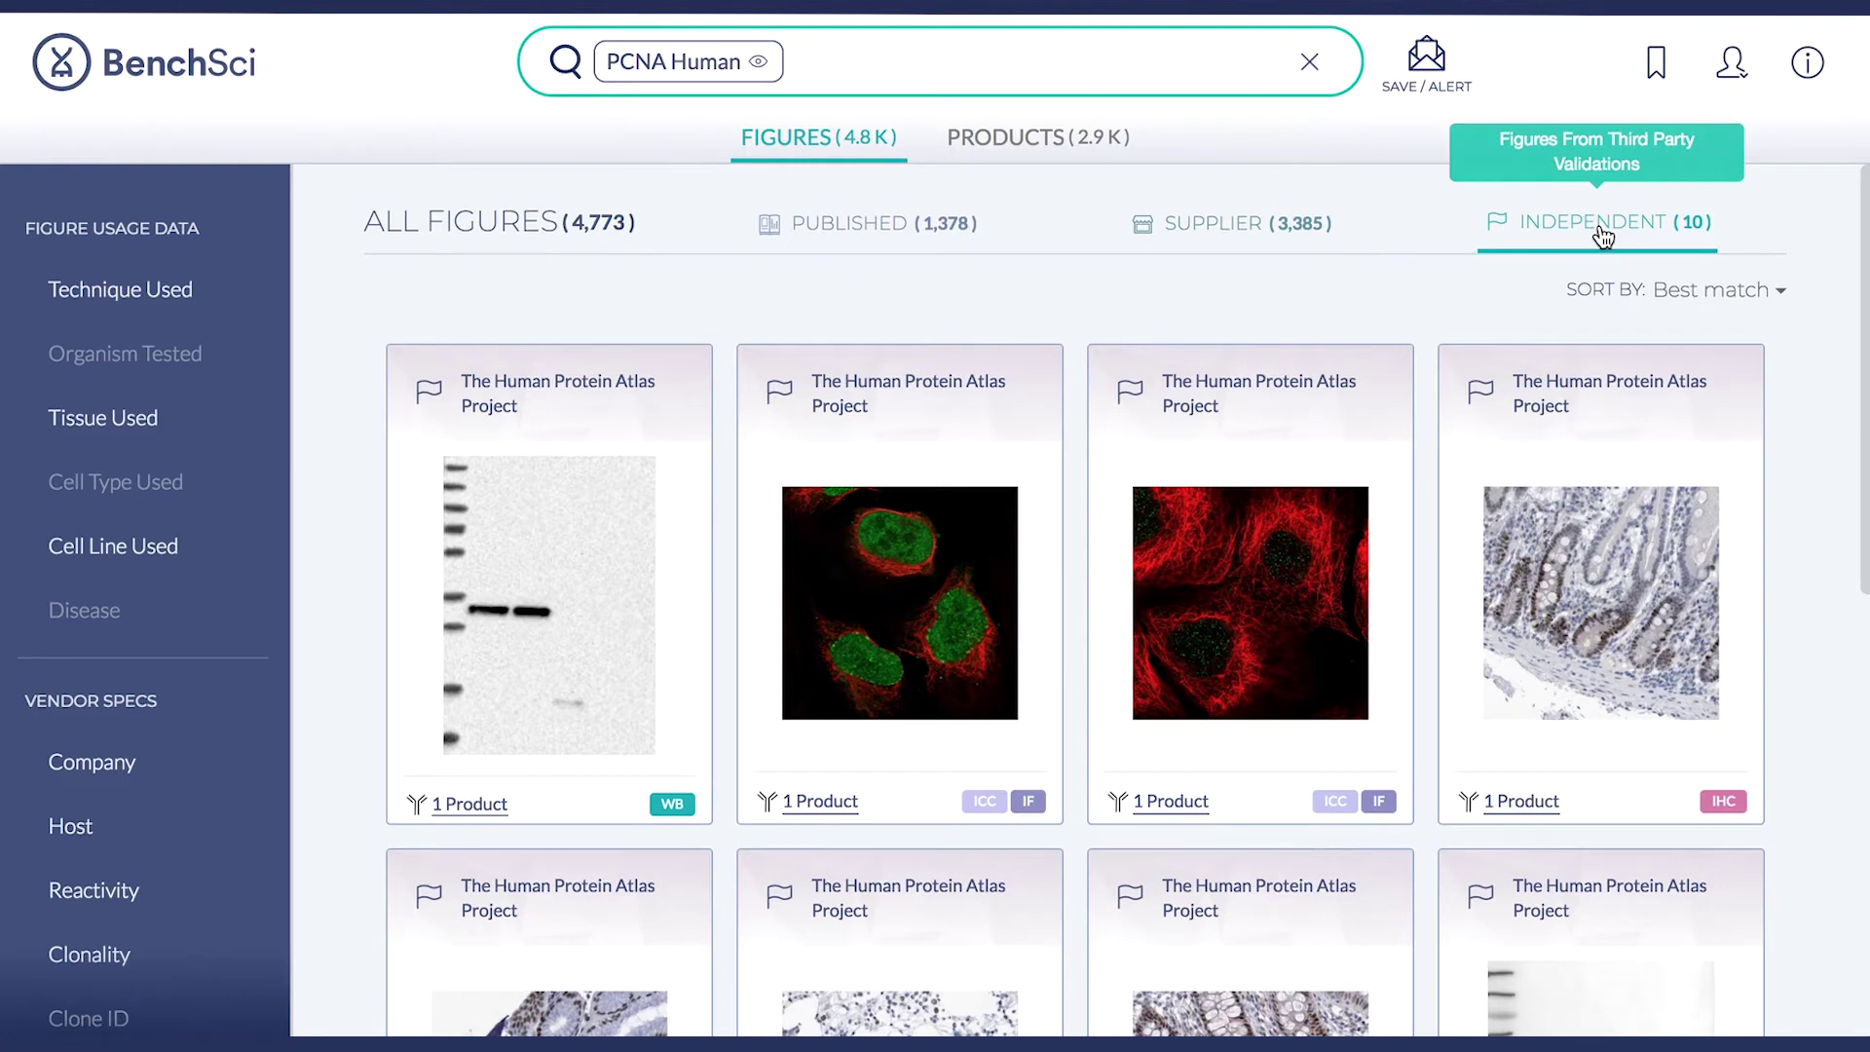
pyautogui.click(1071, 145)
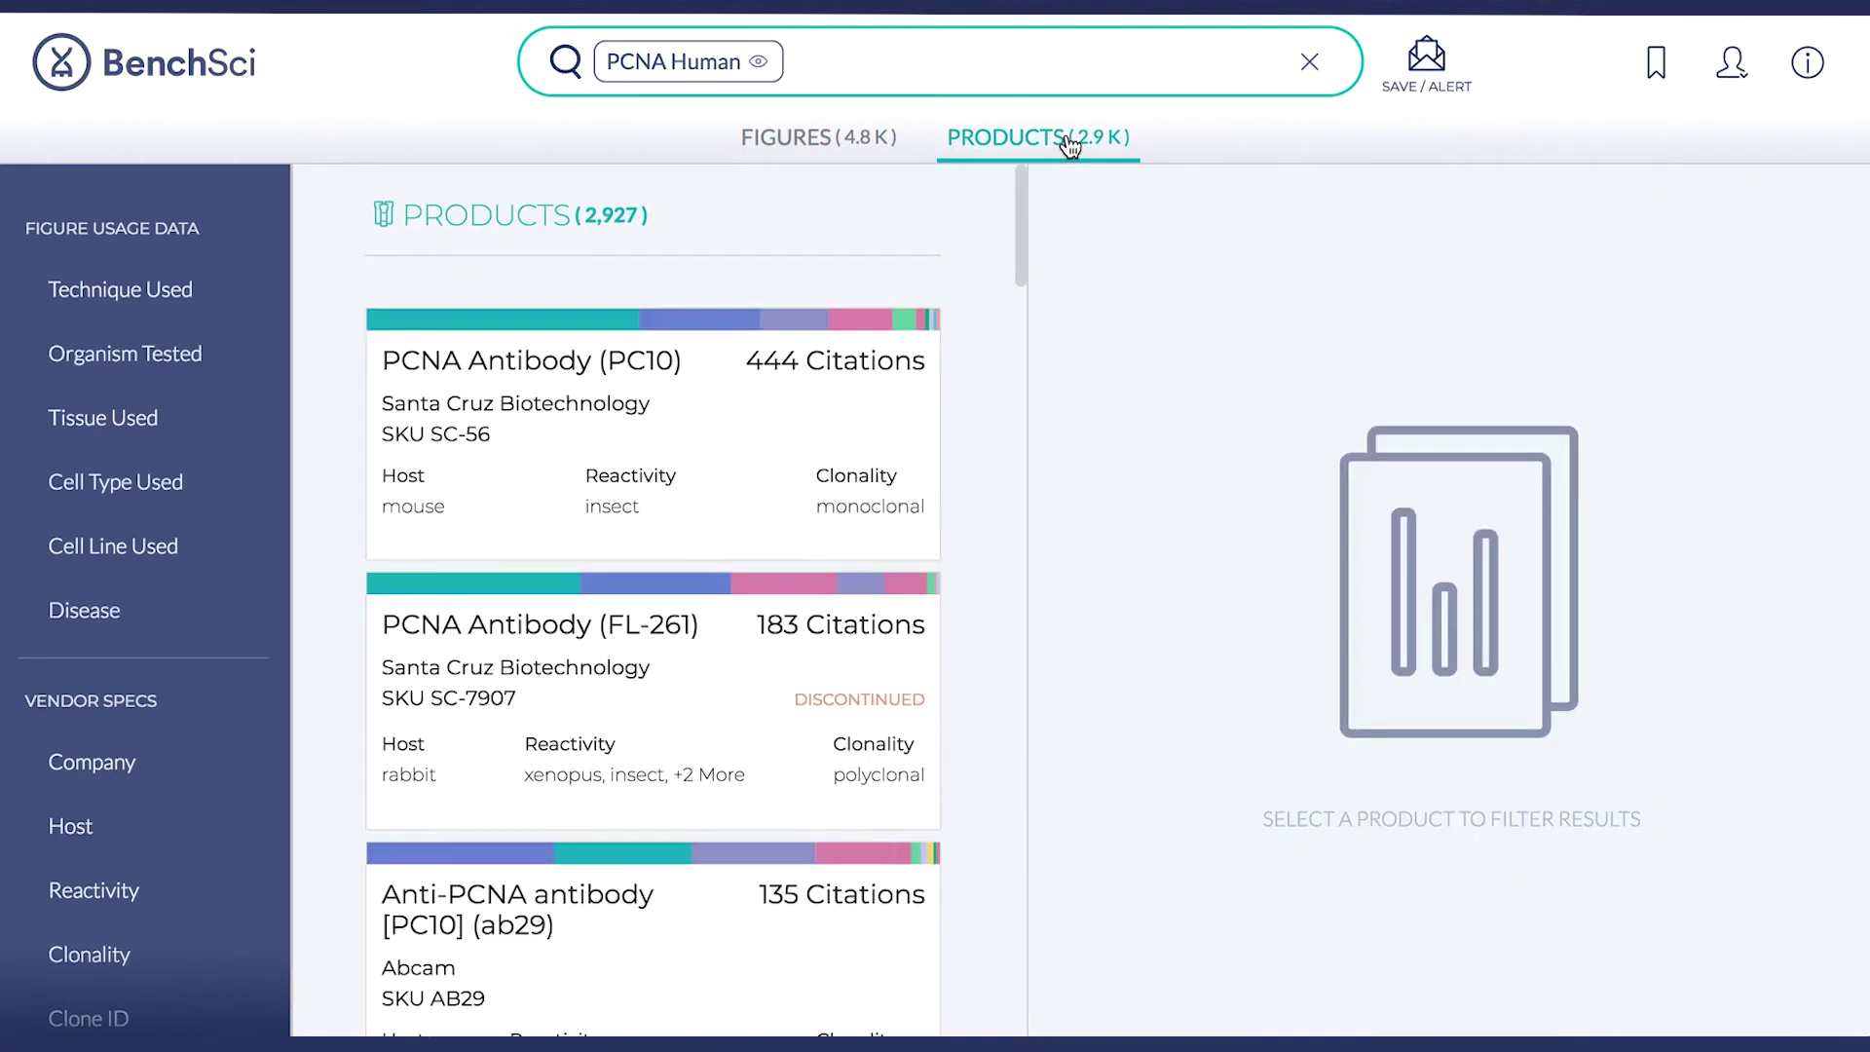
pyautogui.click(634, 445)
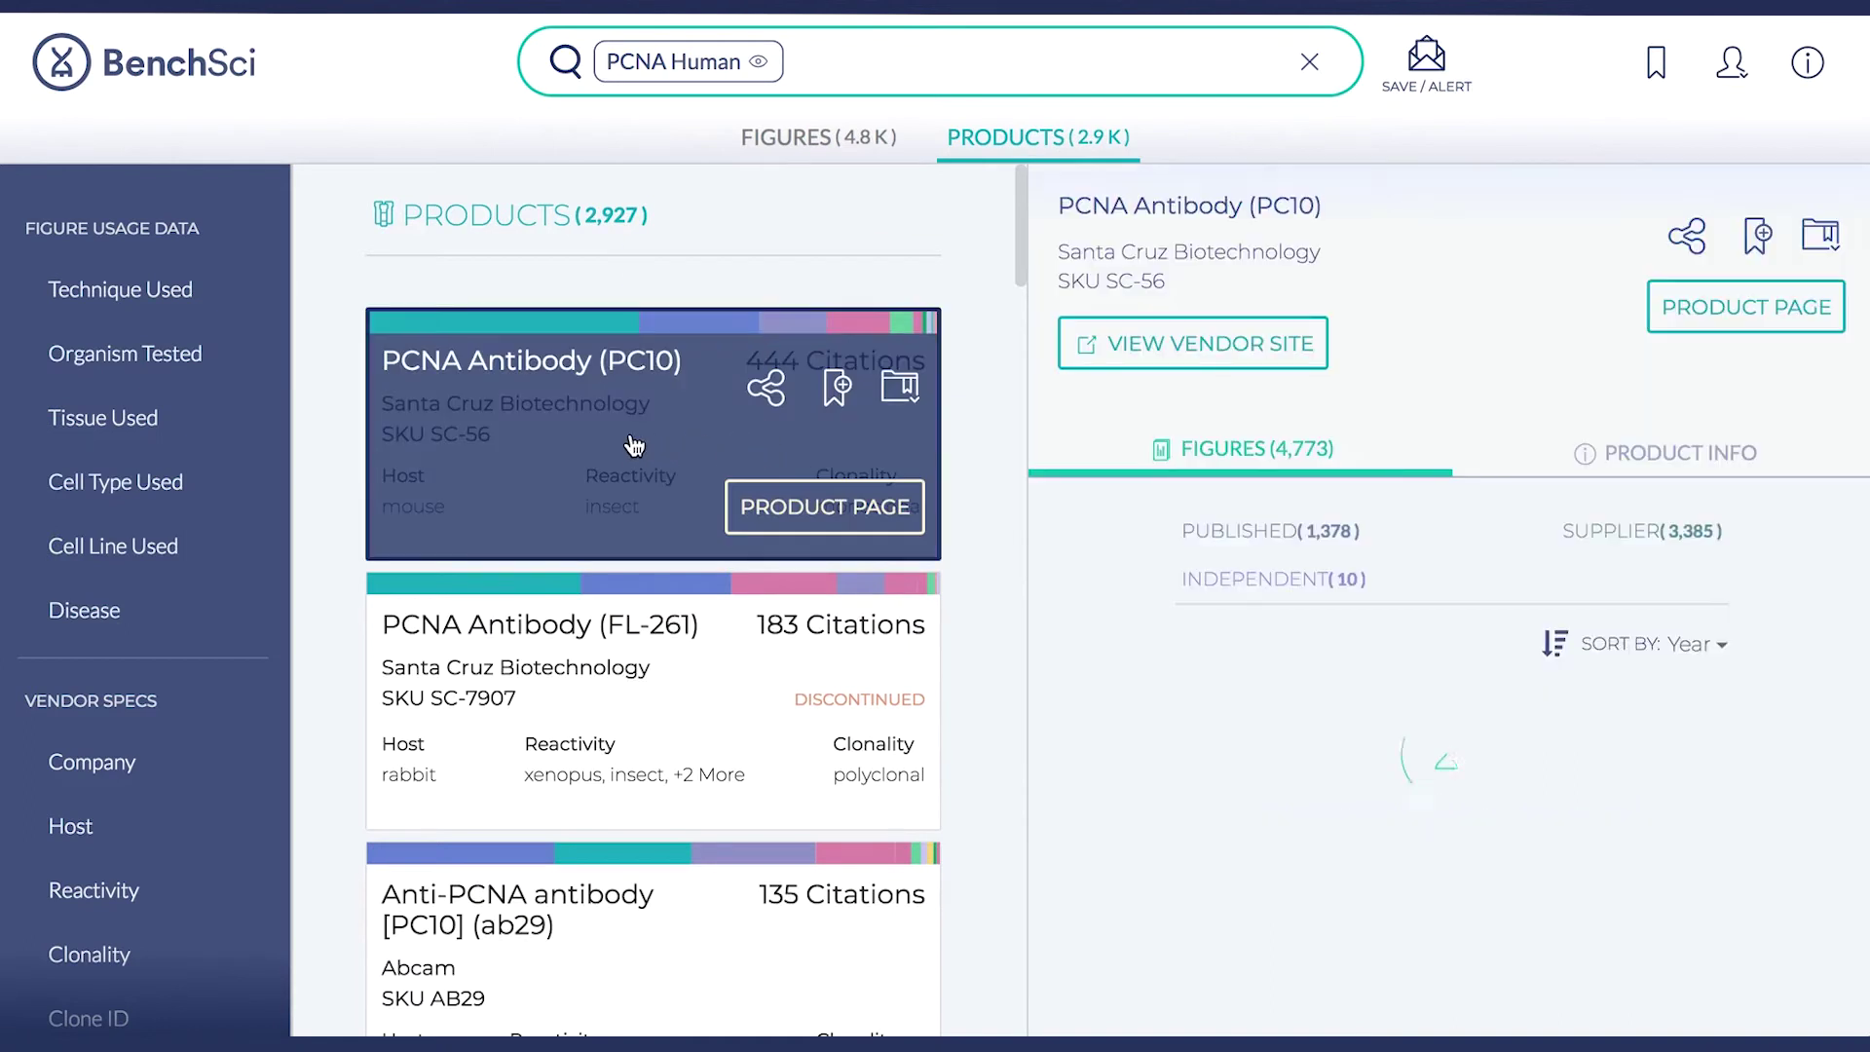
pyautogui.scroll(-3, 1150, 723)
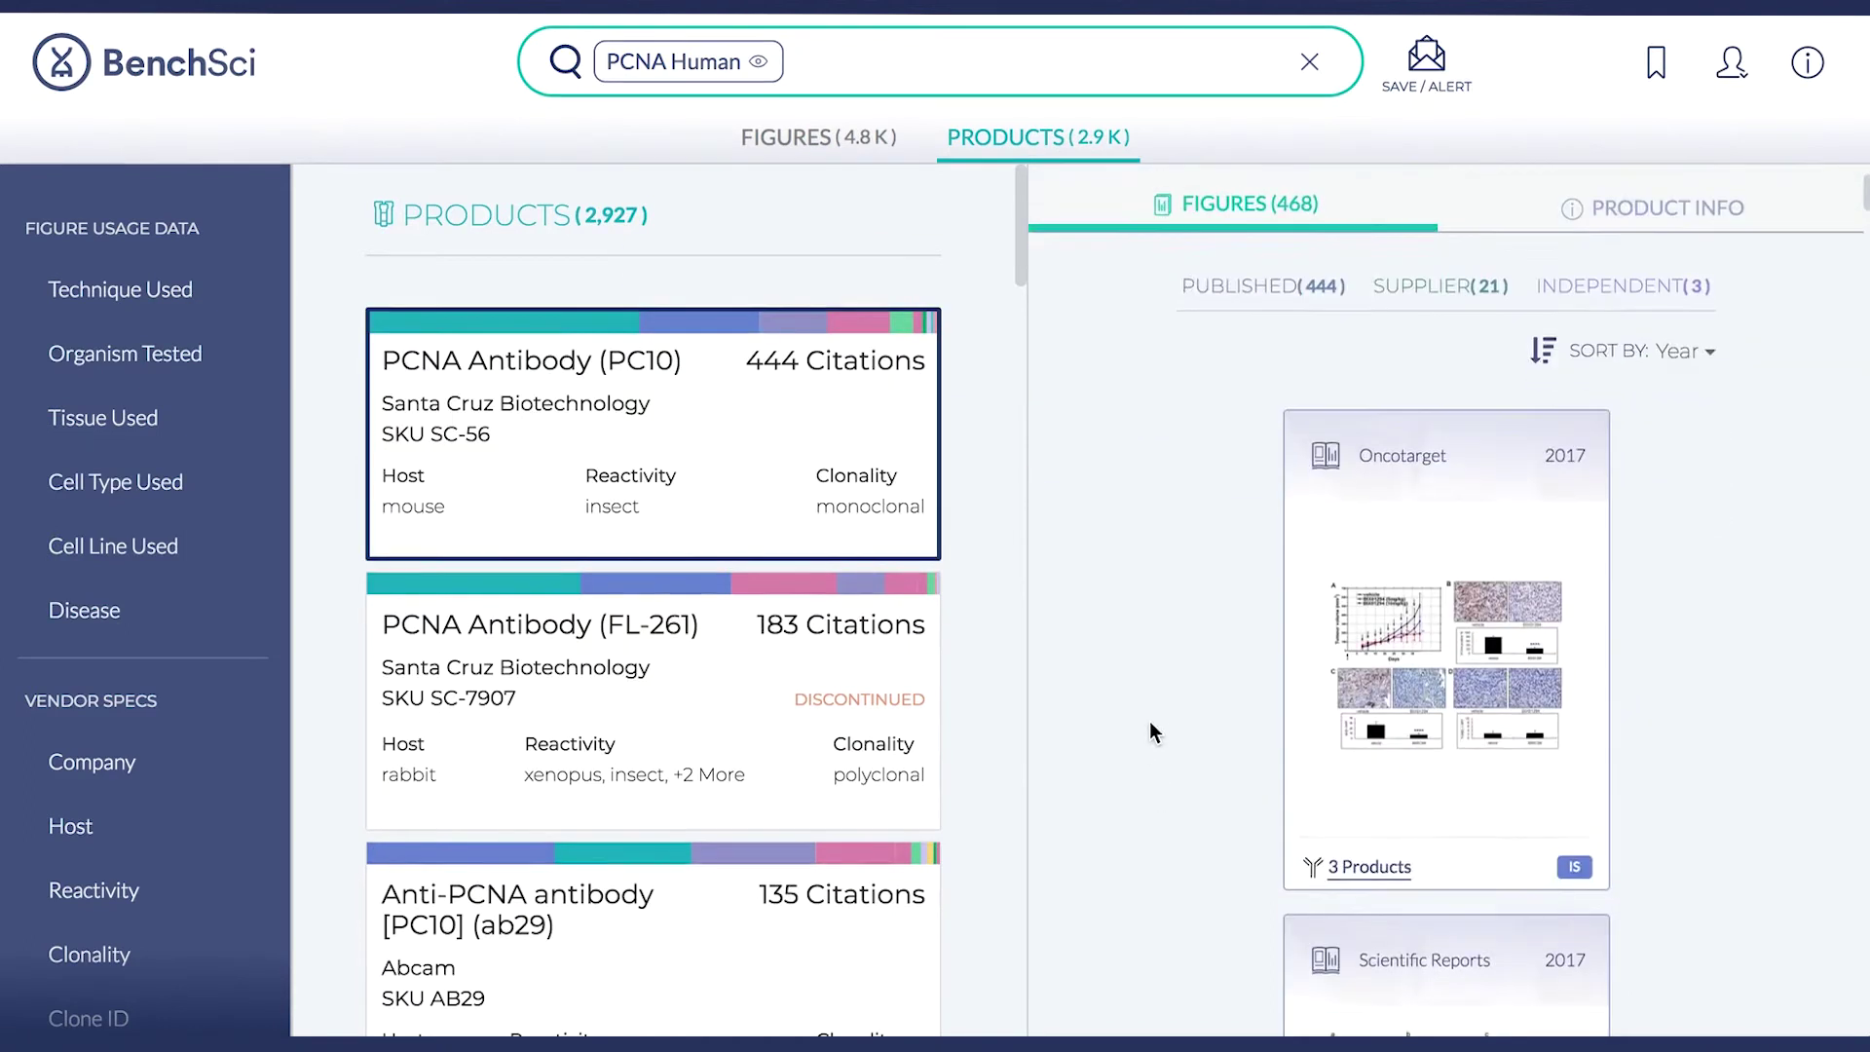
pyautogui.scroll(-5, 1150, 731)
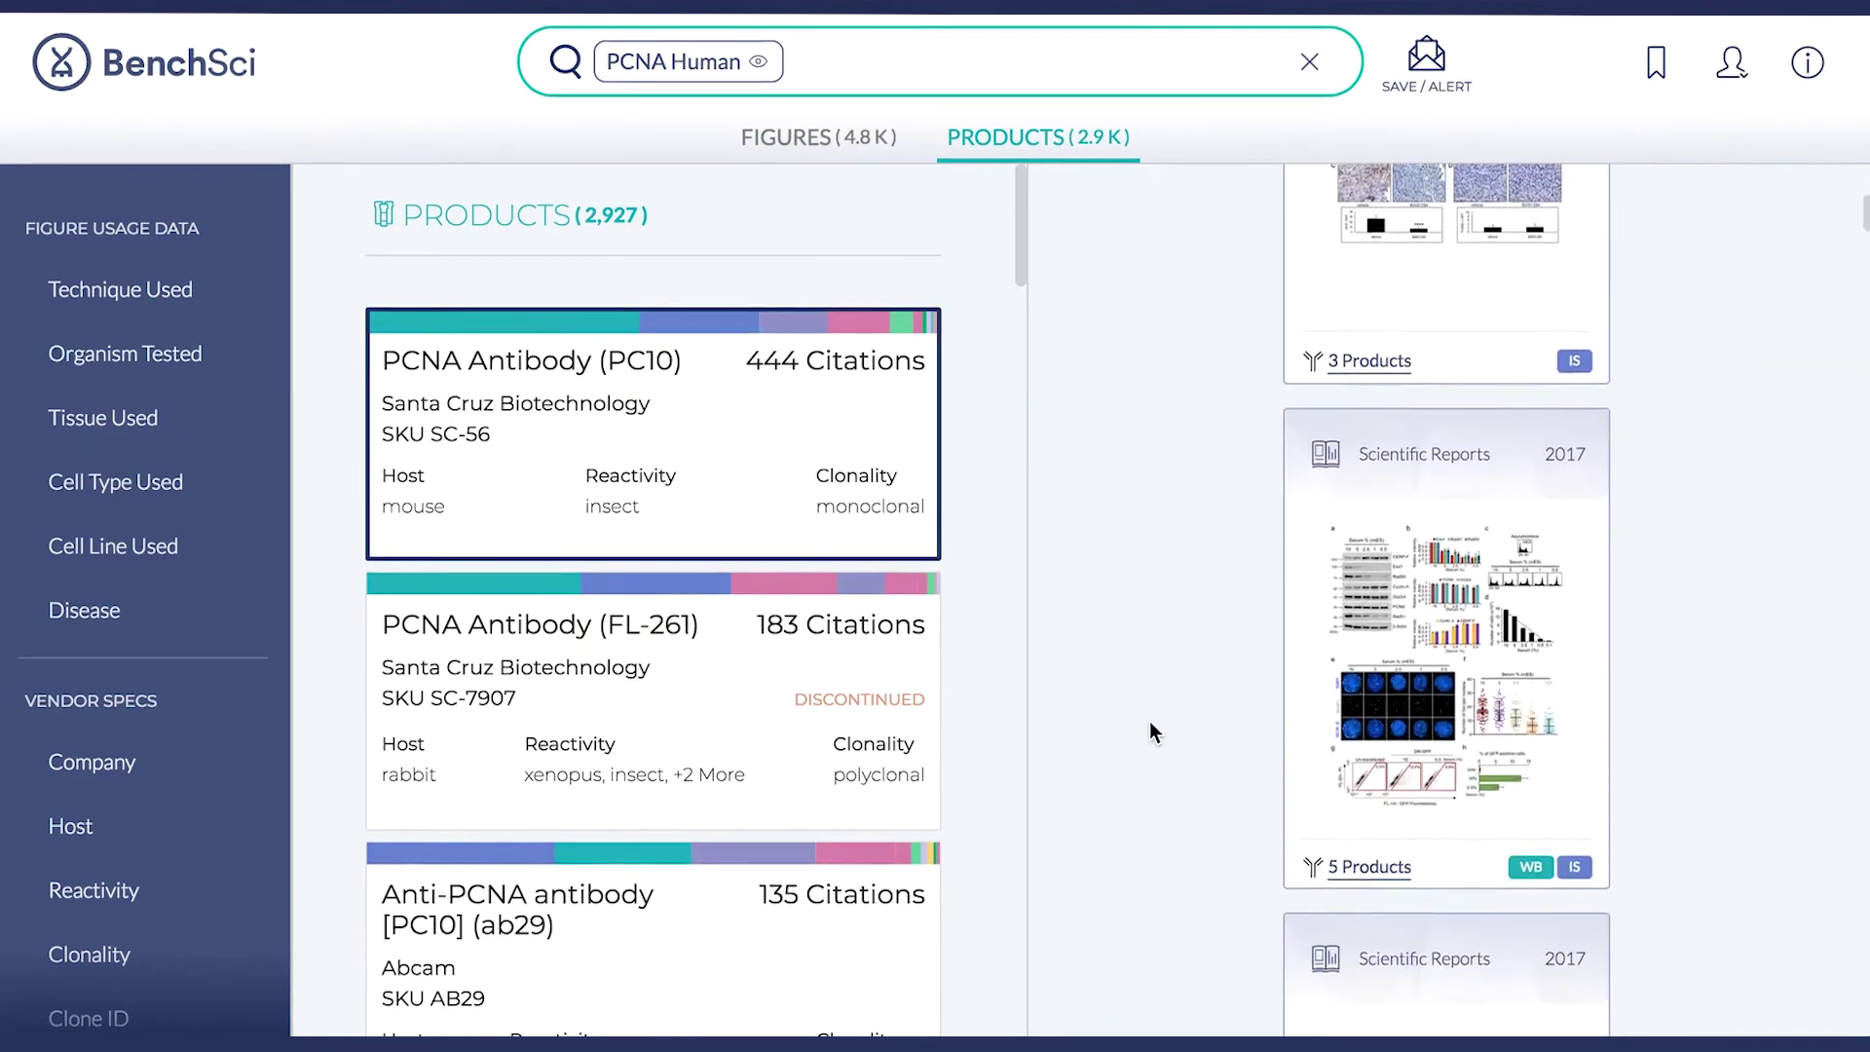
pyautogui.click(752, 143)
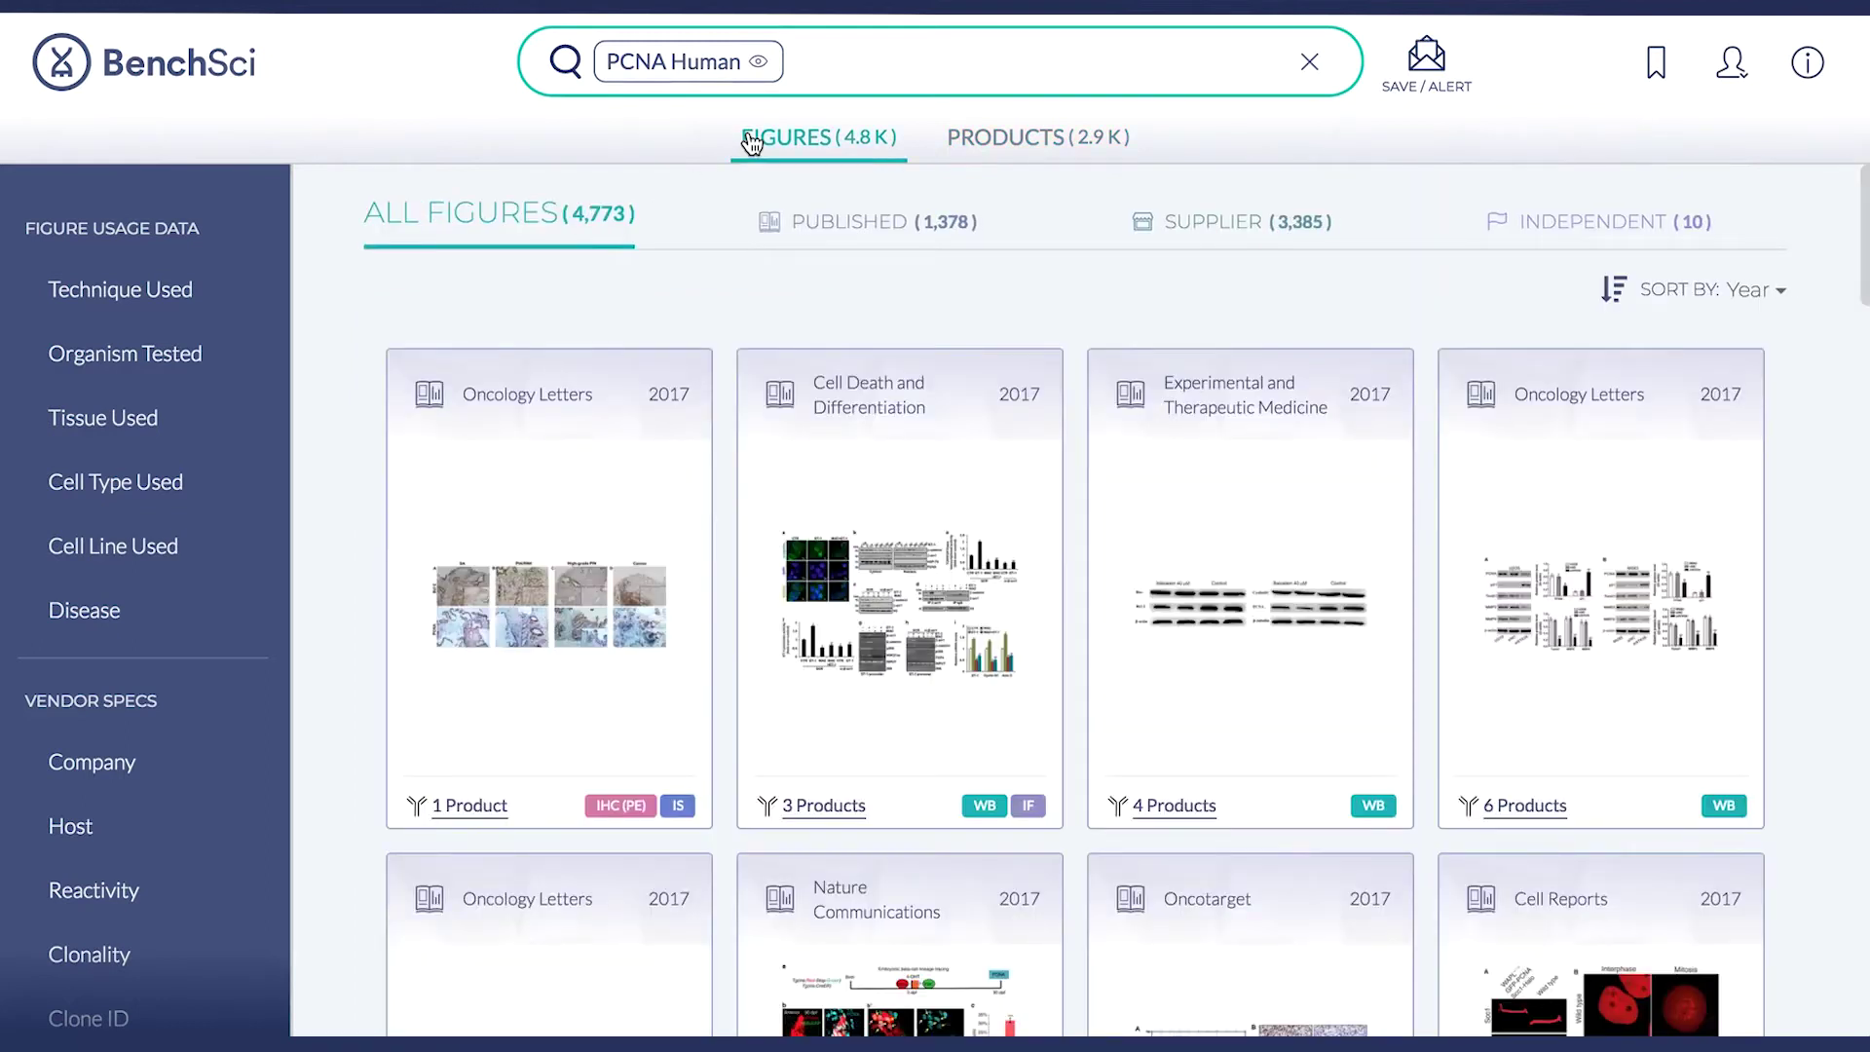
# Apply the Immunohistochemistry technique filter and the Liver tissue filter to the PCNA results
pyautogui.scroll(-1, 159, 380)
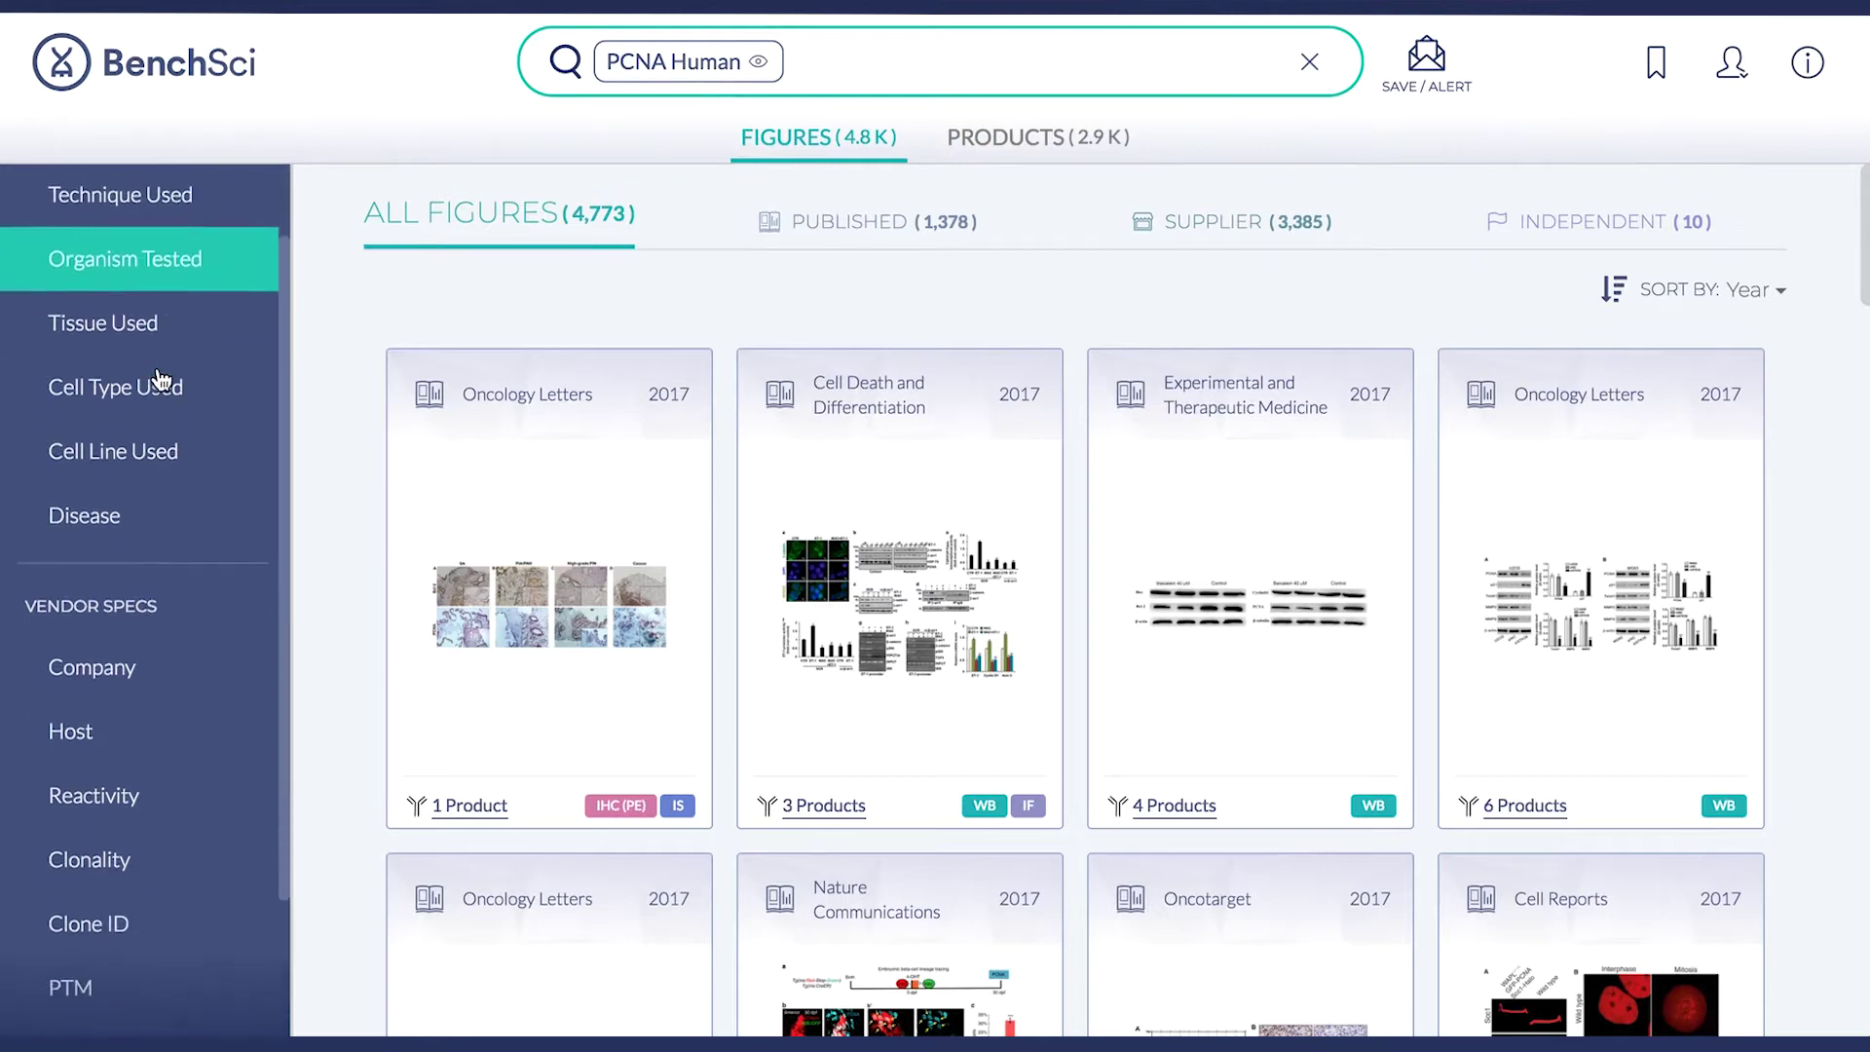
pyautogui.scroll(-1, 159, 380)
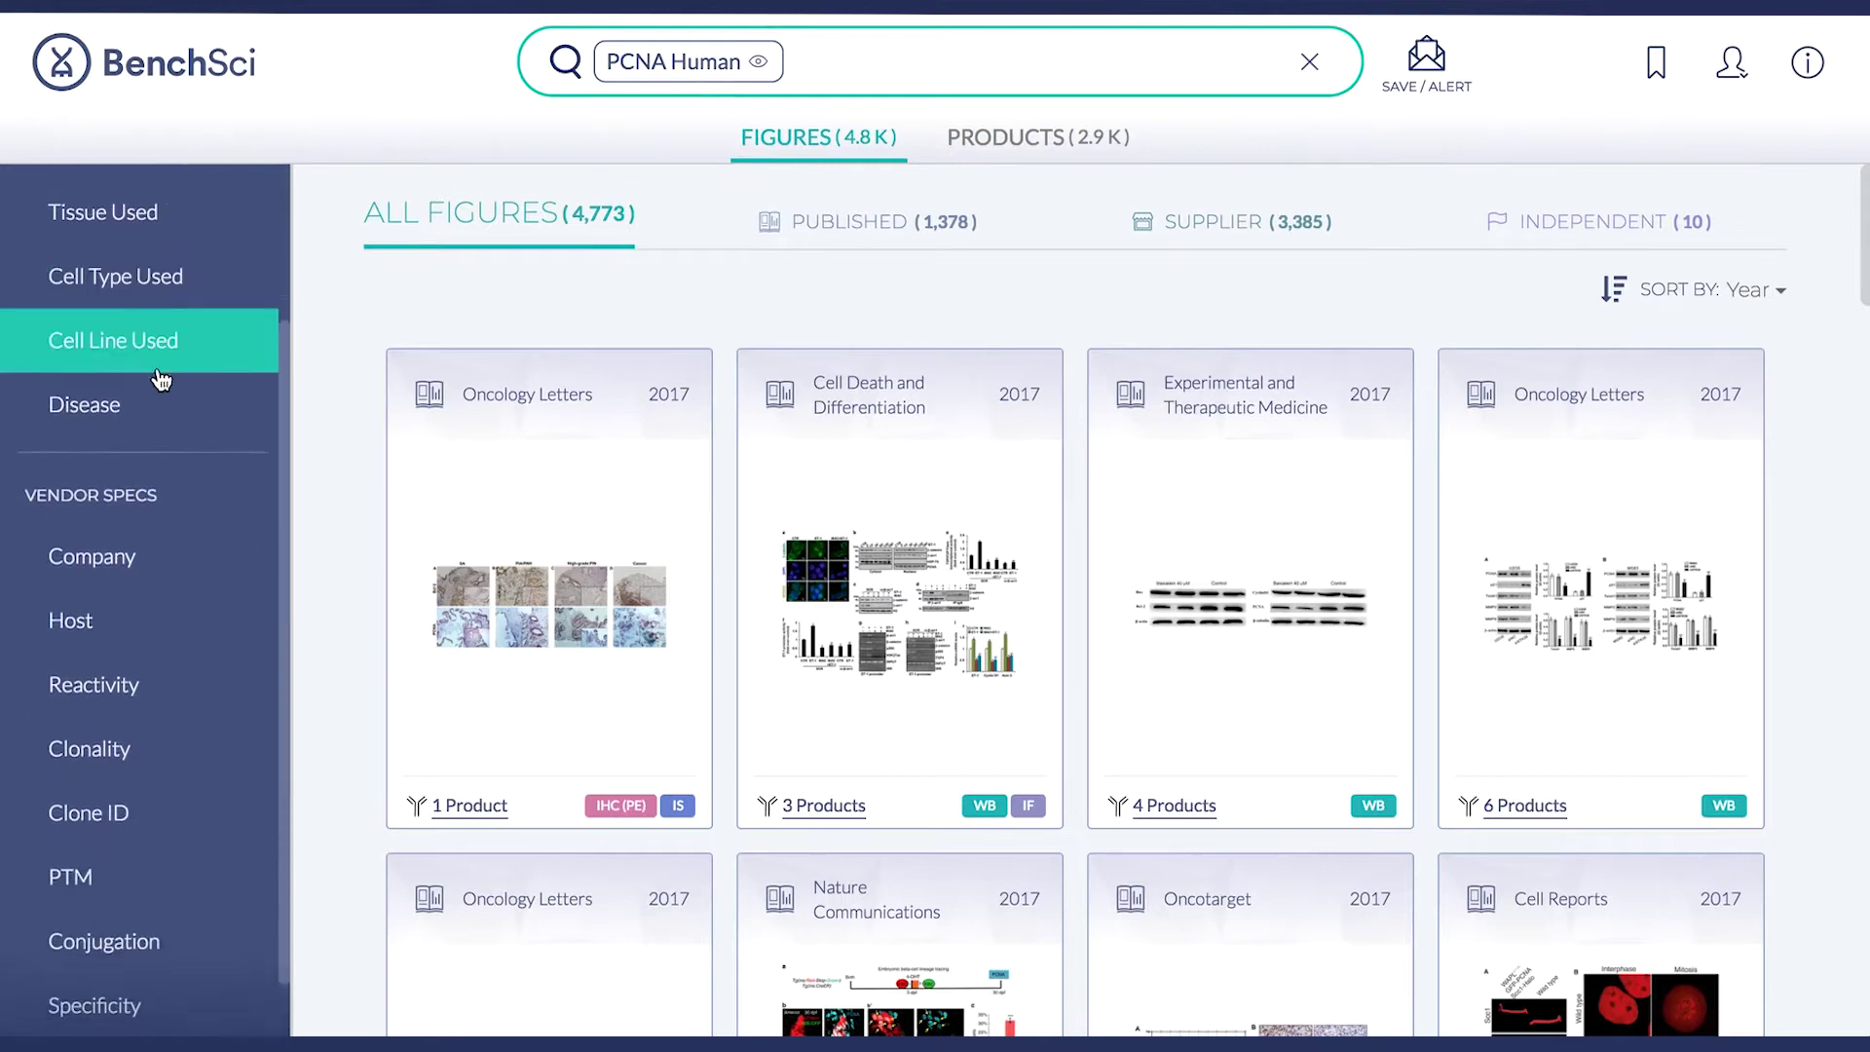
pyautogui.scroll(2, 160, 379)
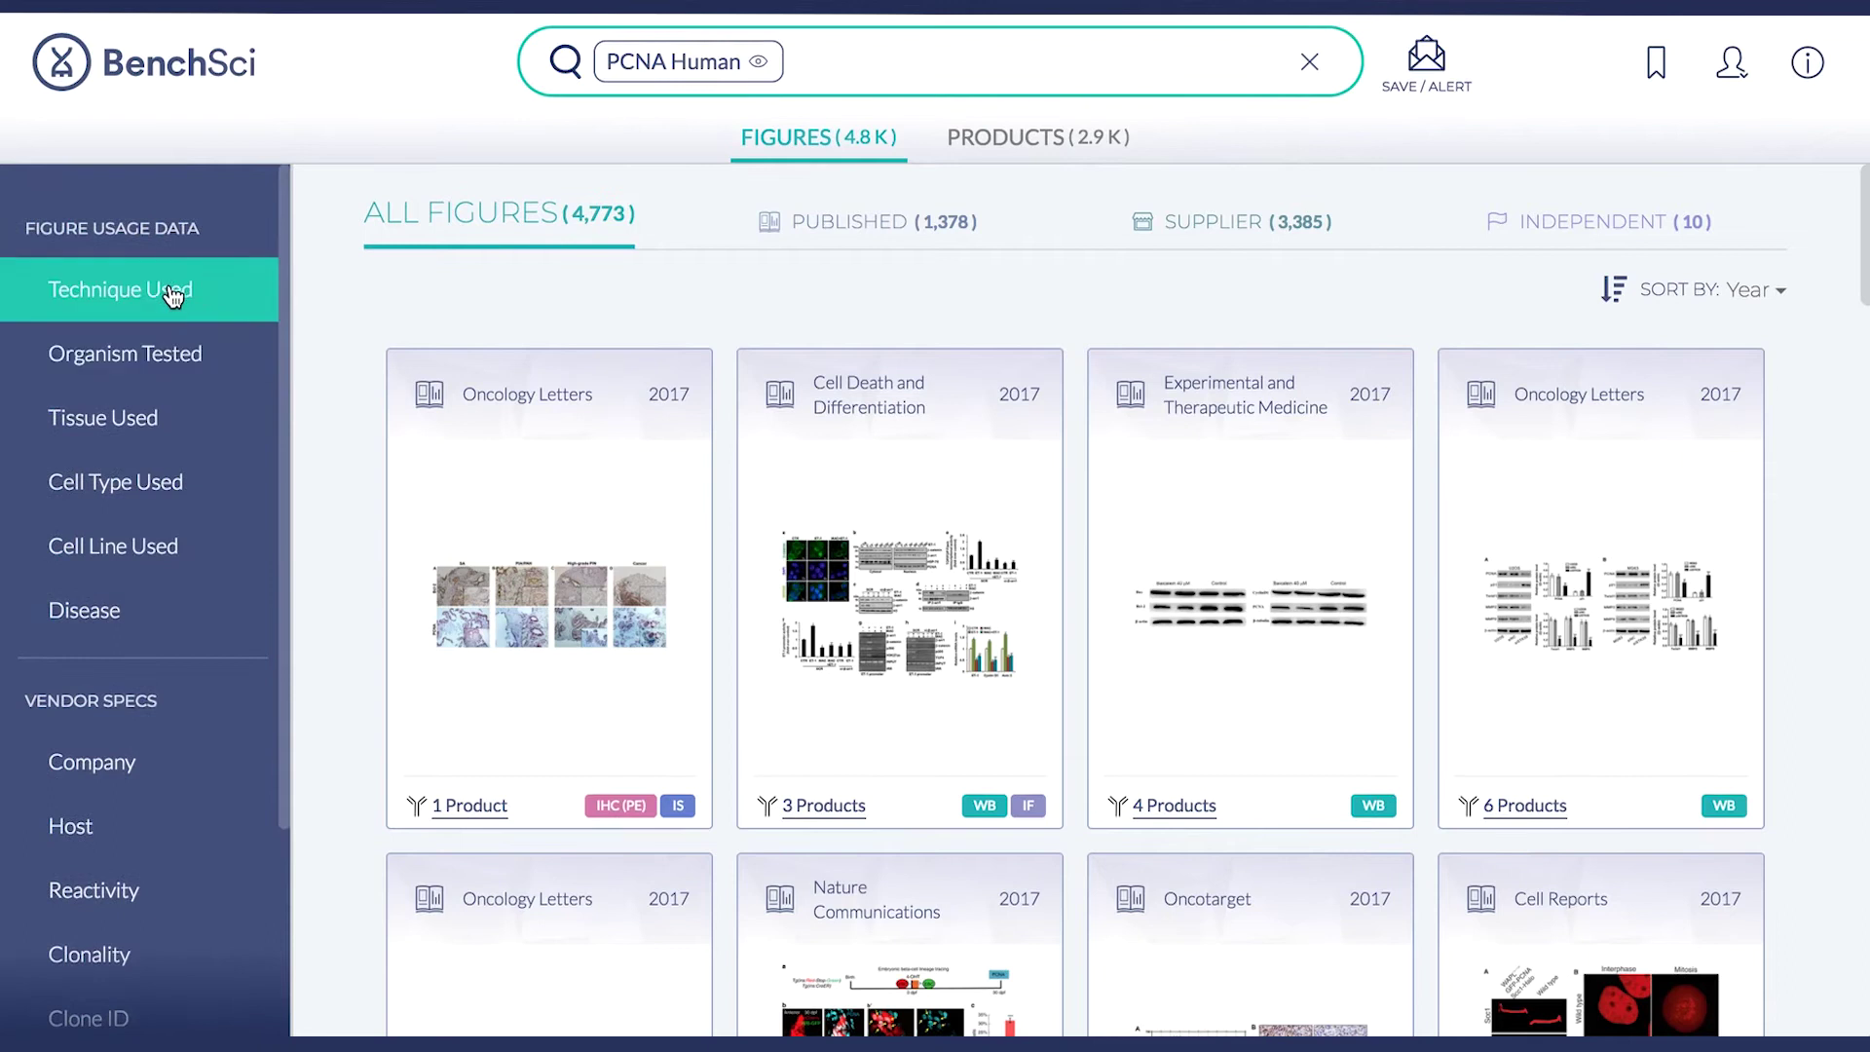
pyautogui.click(173, 292)
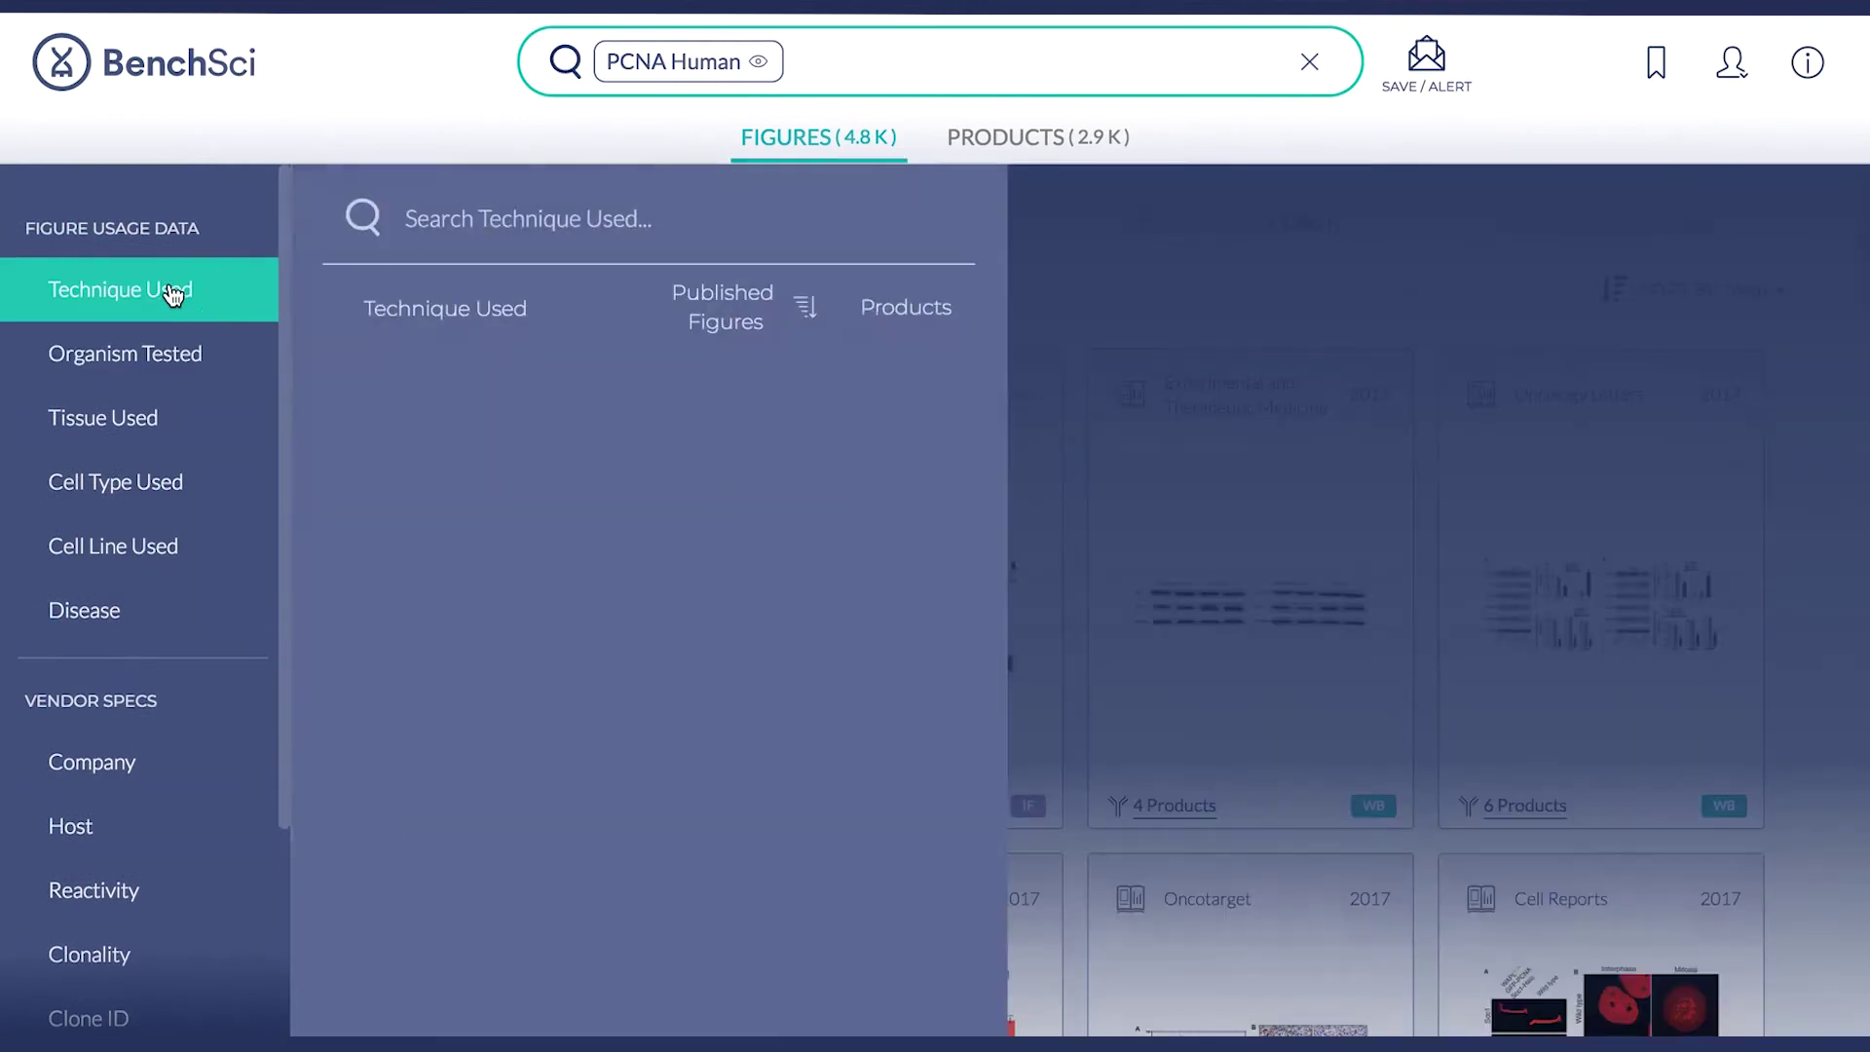
pyautogui.click(438, 539)
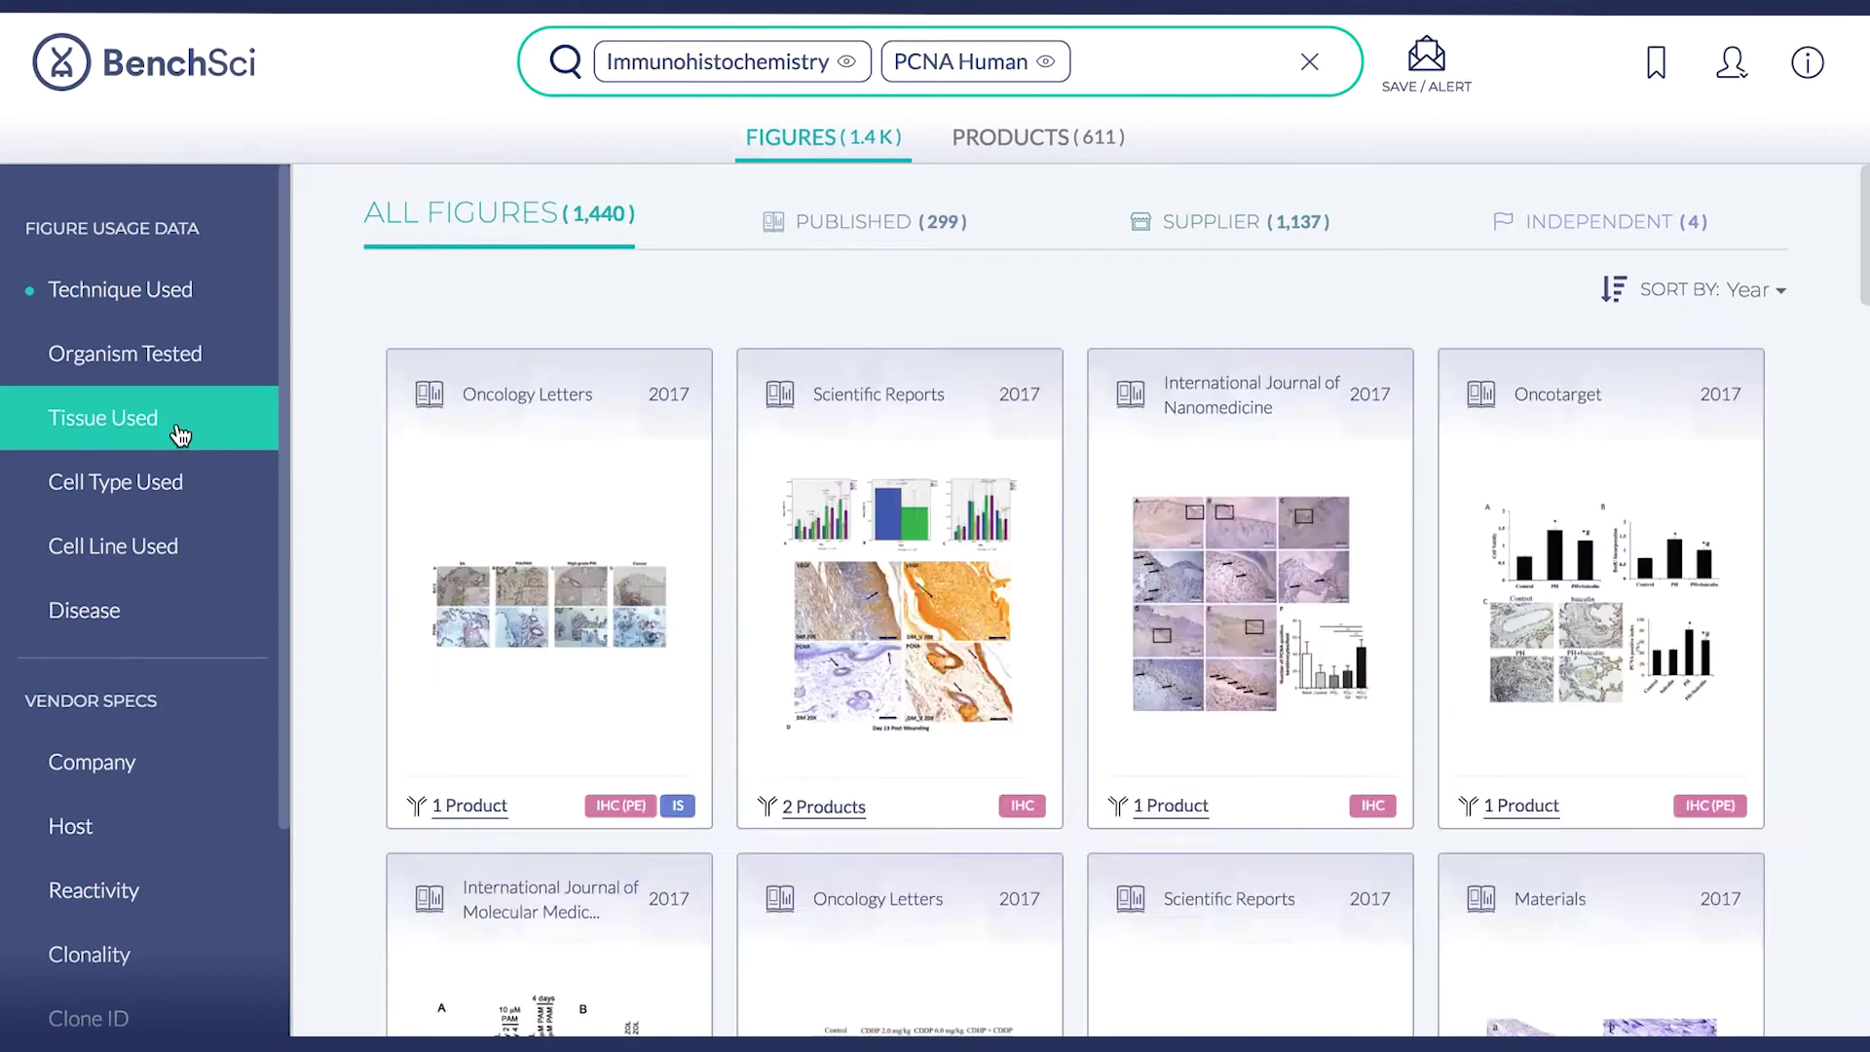
pyautogui.click(180, 431)
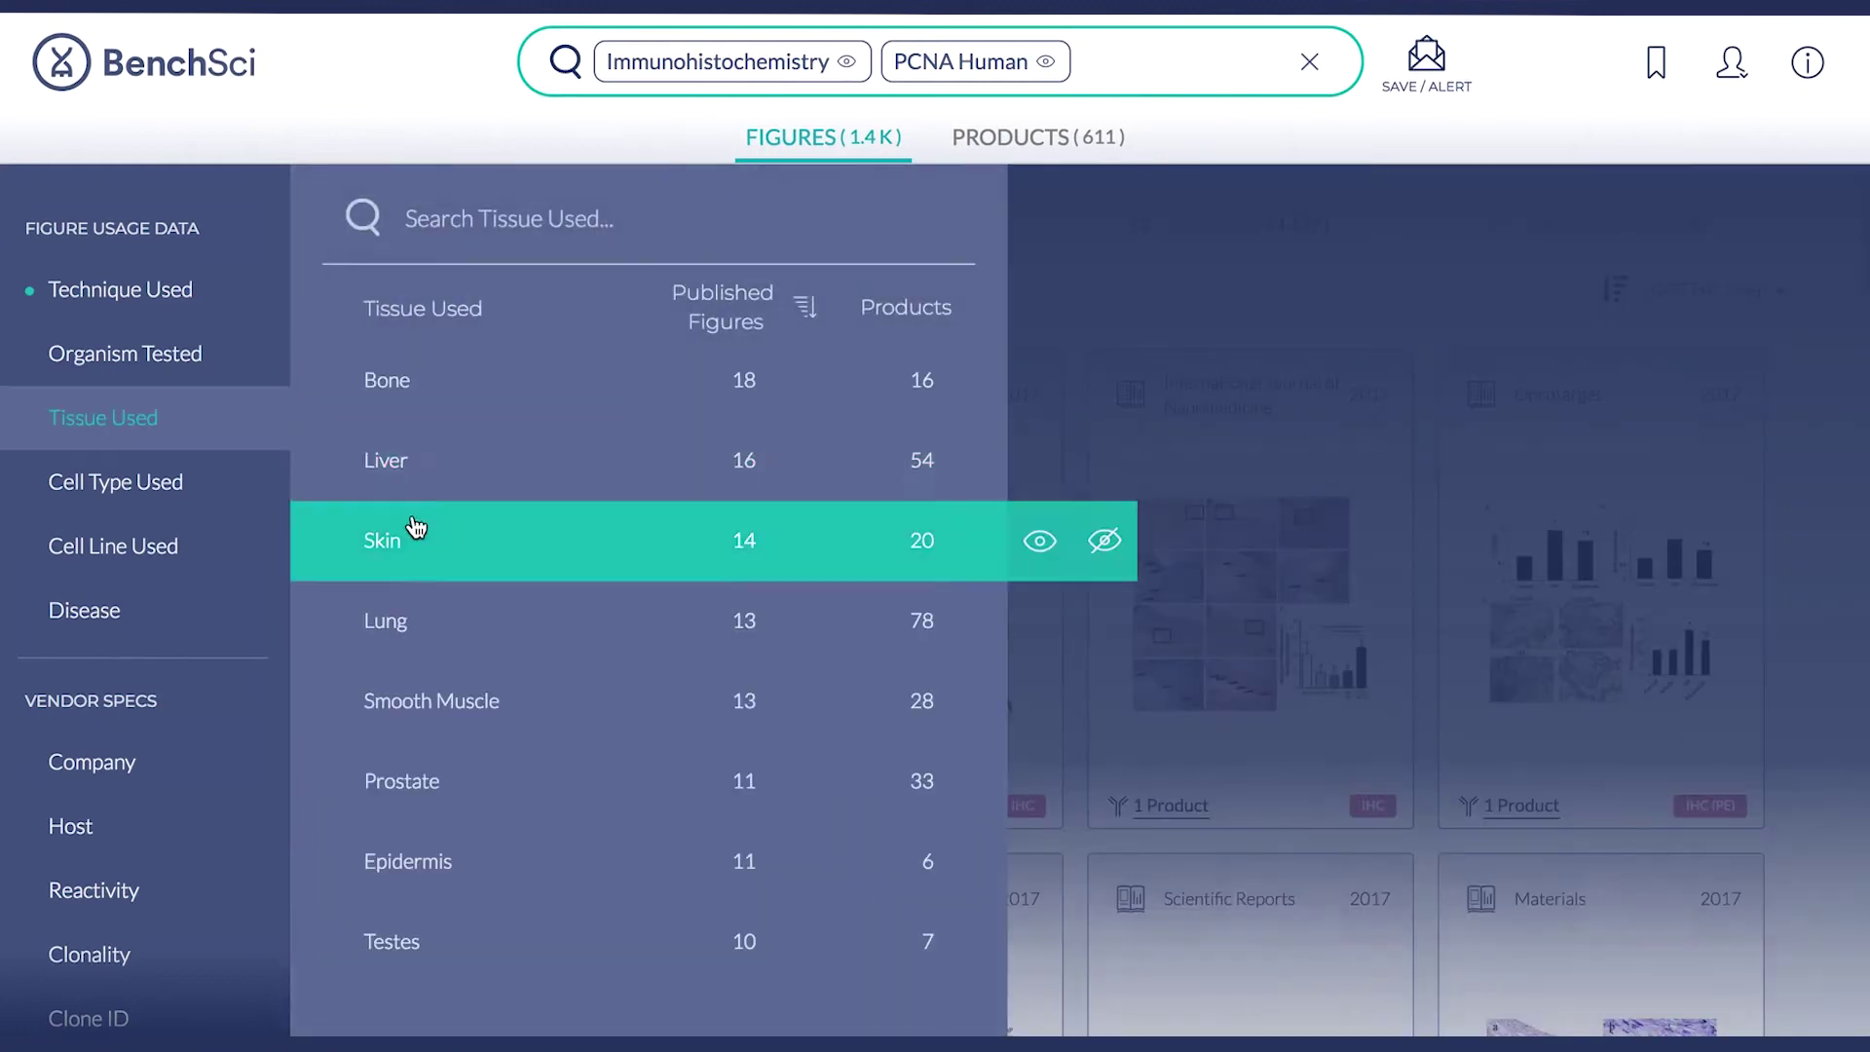
pyautogui.click(432, 485)
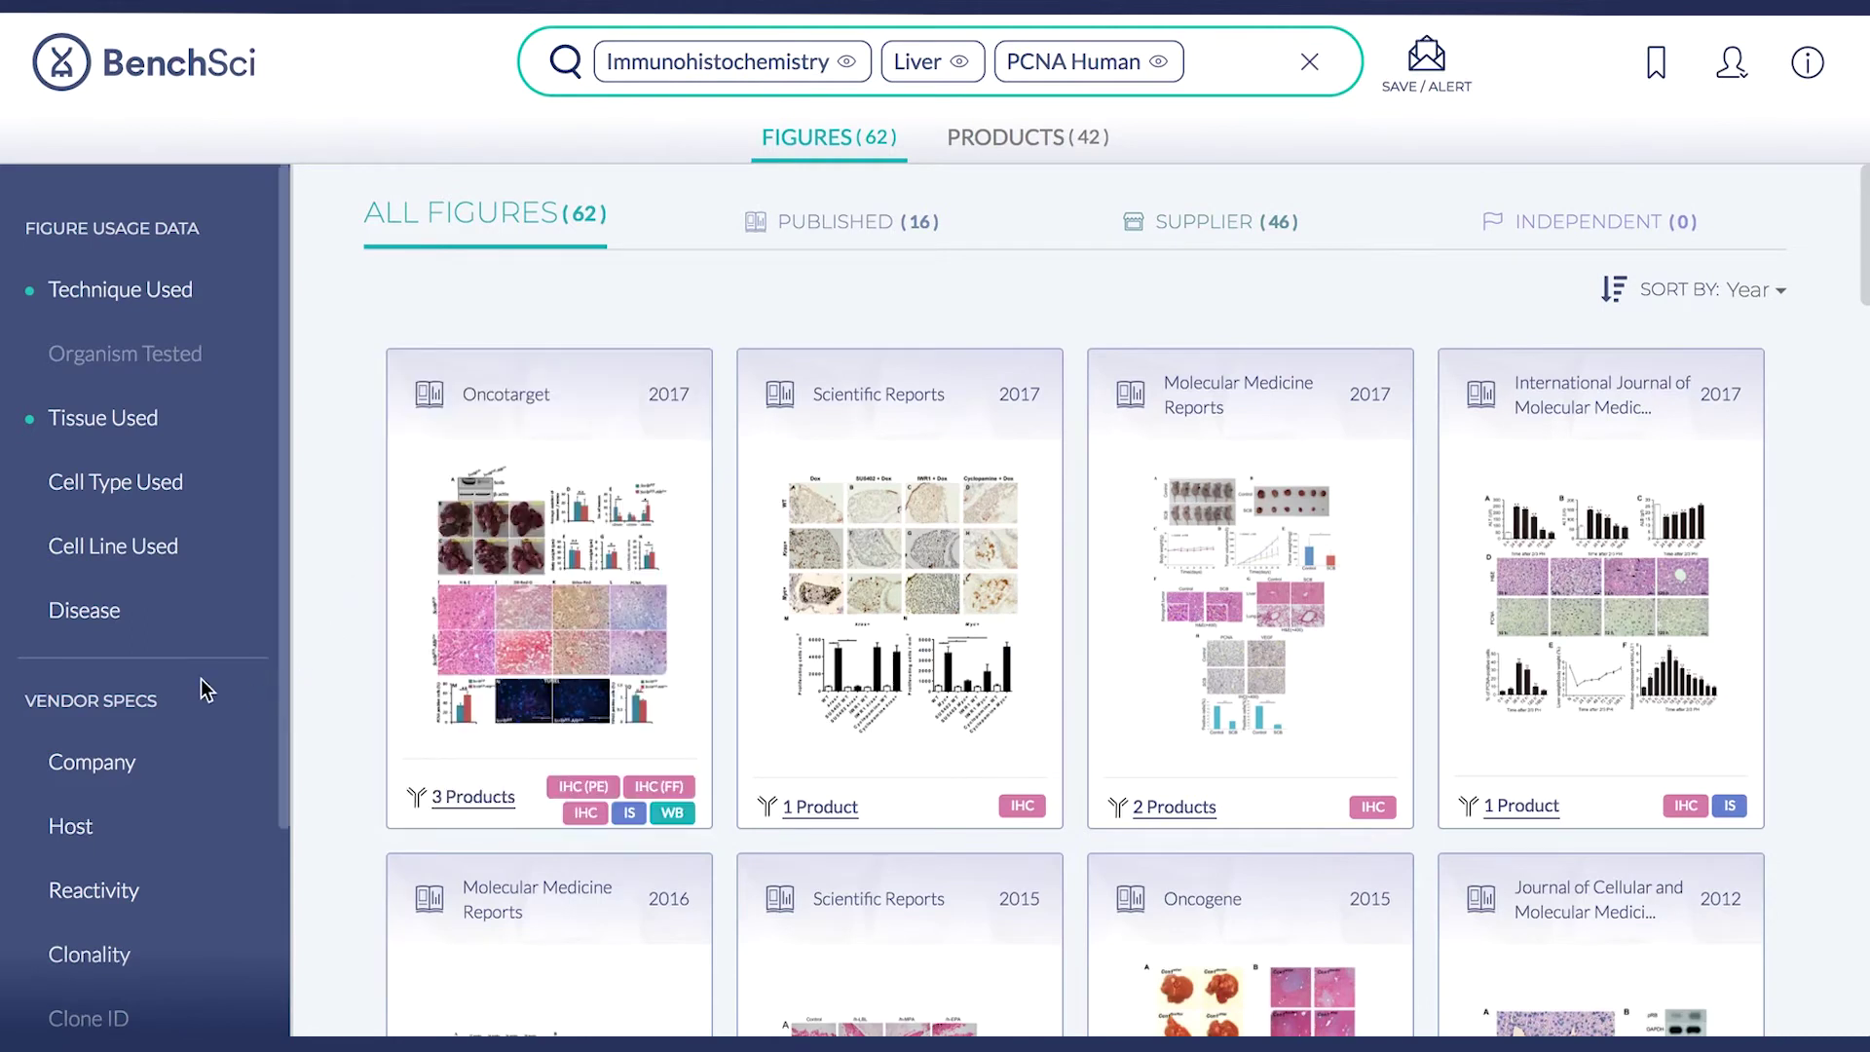
# Open the 2015 Scientific Reports heparin liver scaffold figure, leaving its magnified view
pyautogui.scroll(-2, 200, 680)
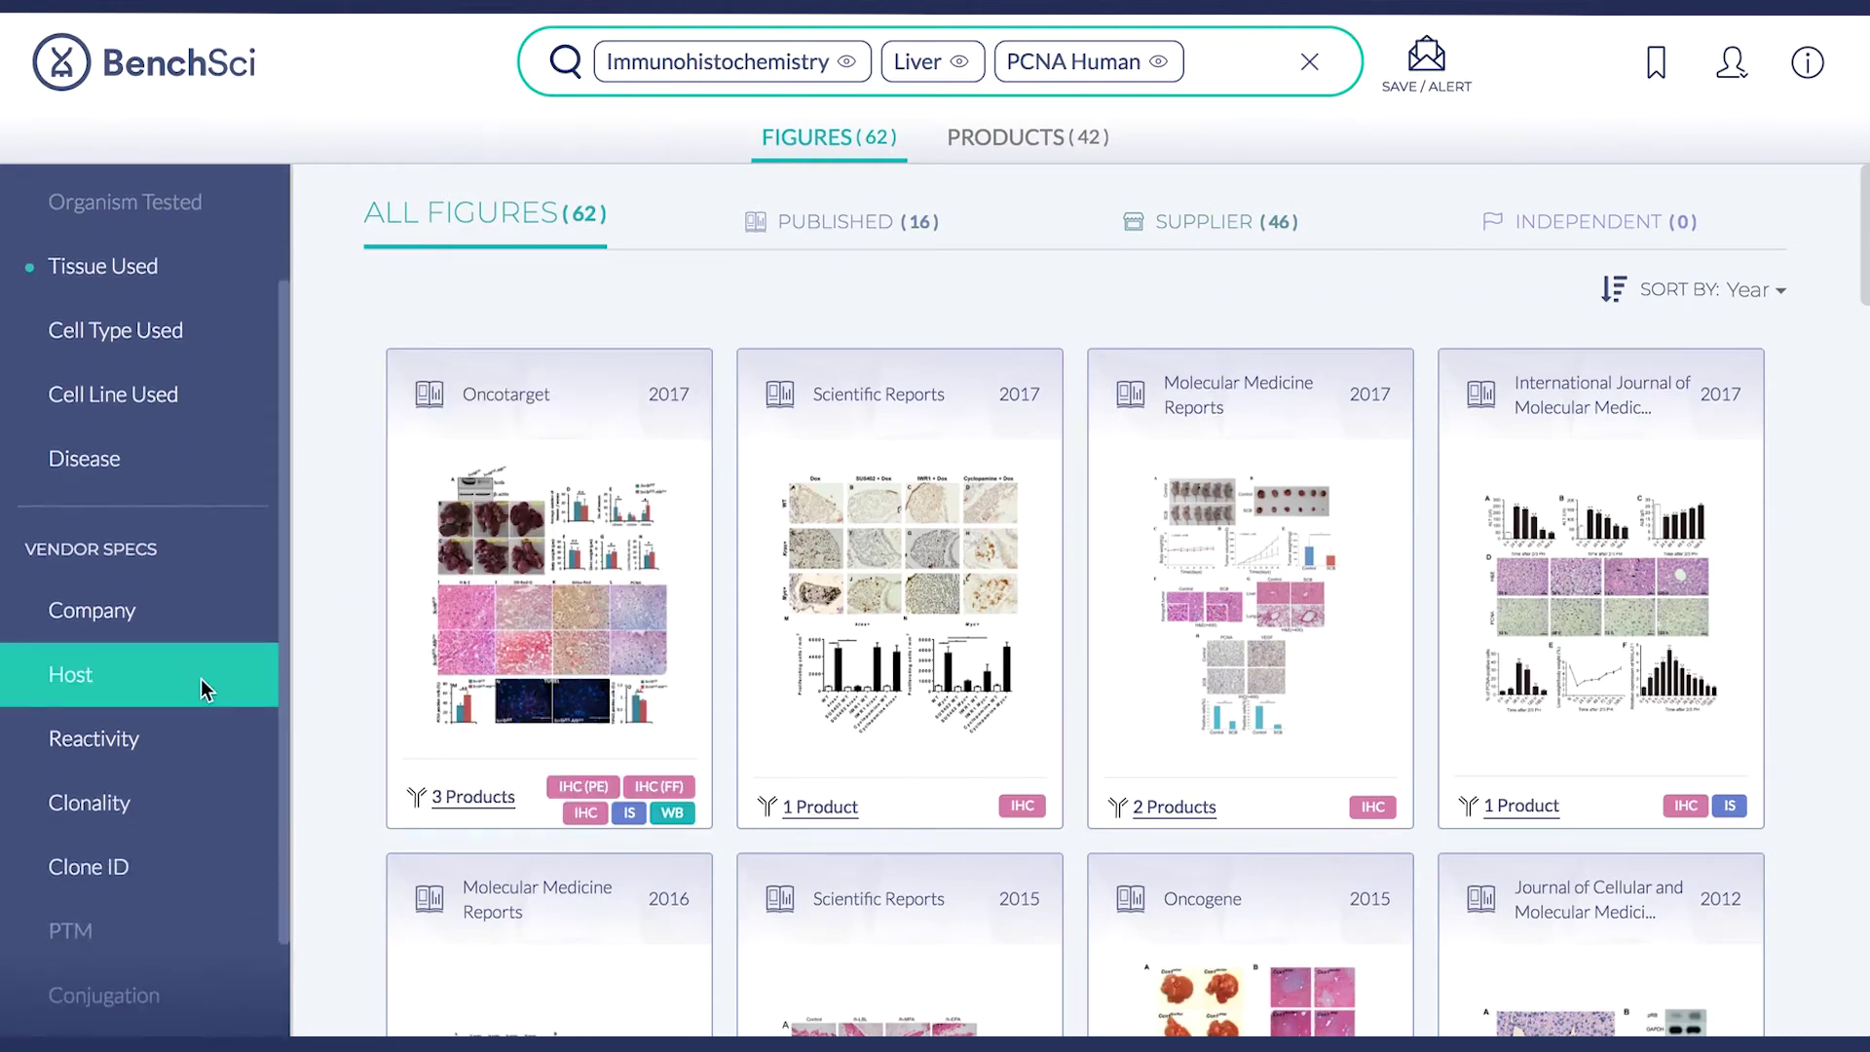
pyautogui.scroll(-2, 200, 690)
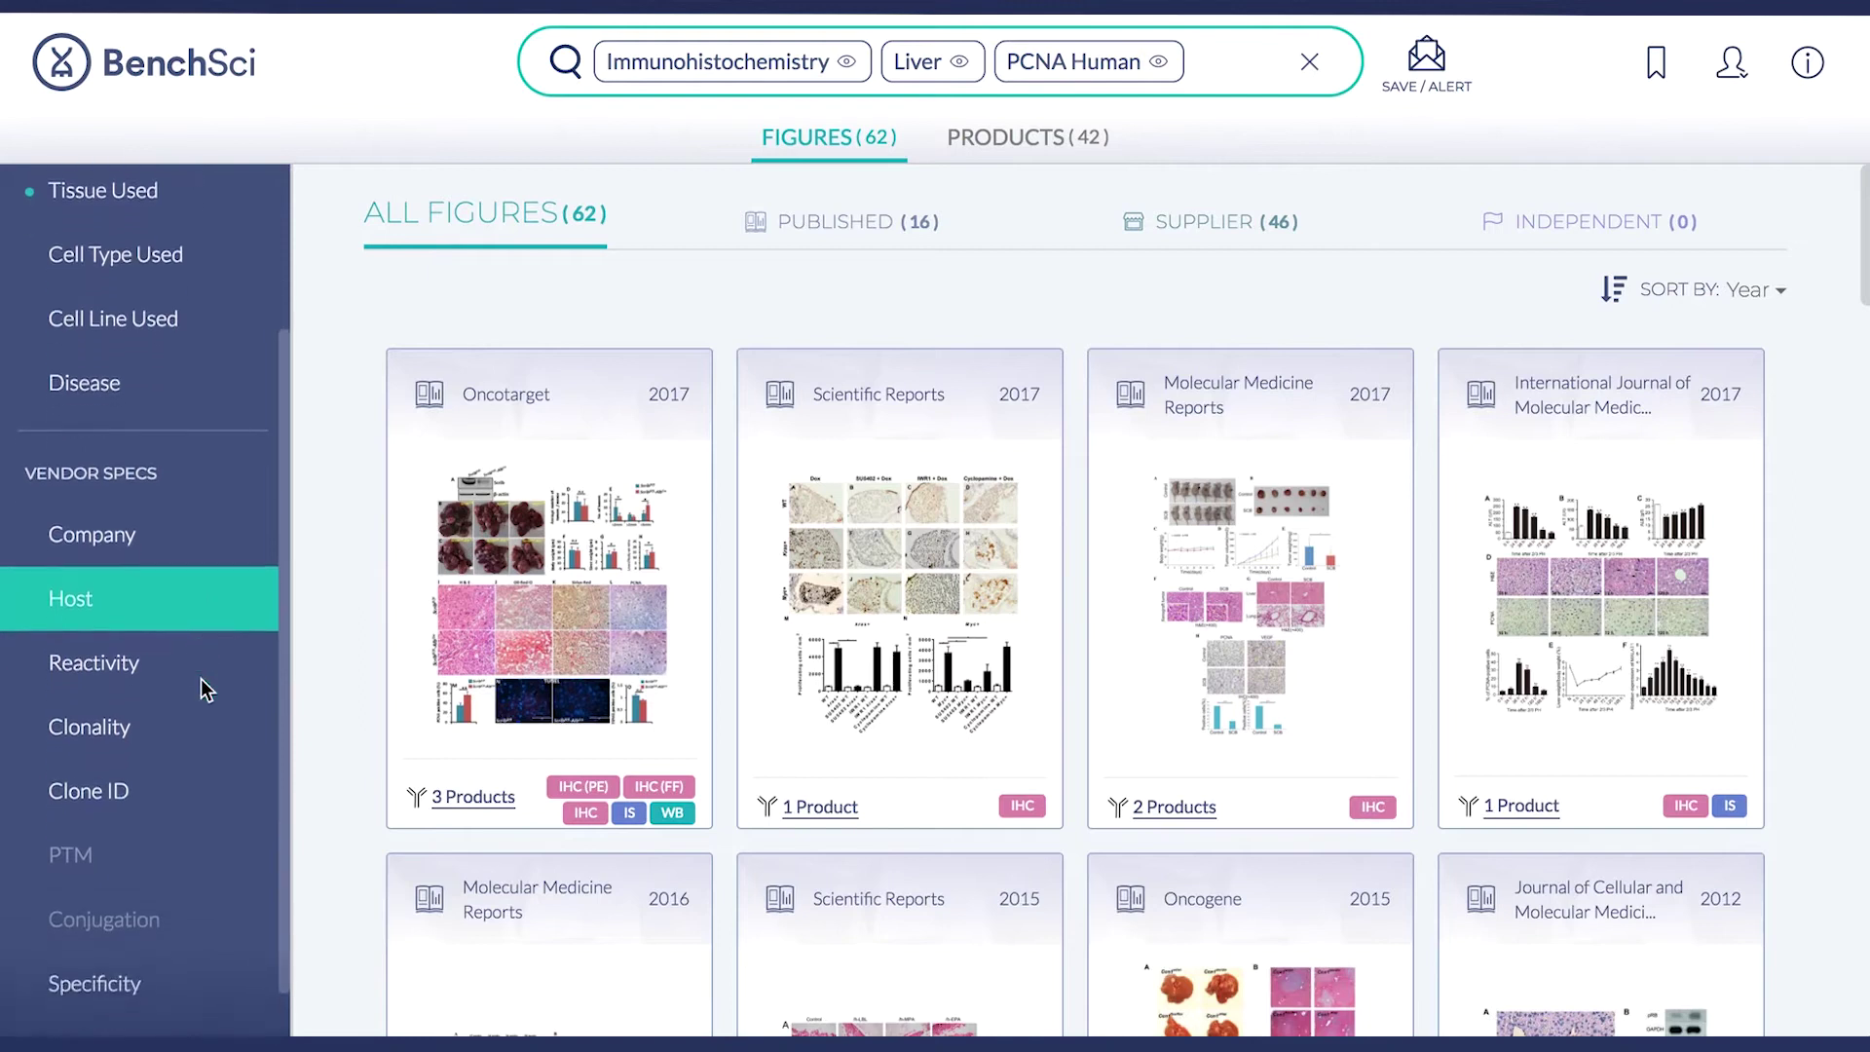
pyautogui.scroll(3, 203, 690)
pyautogui.scroll(1, 205, 692)
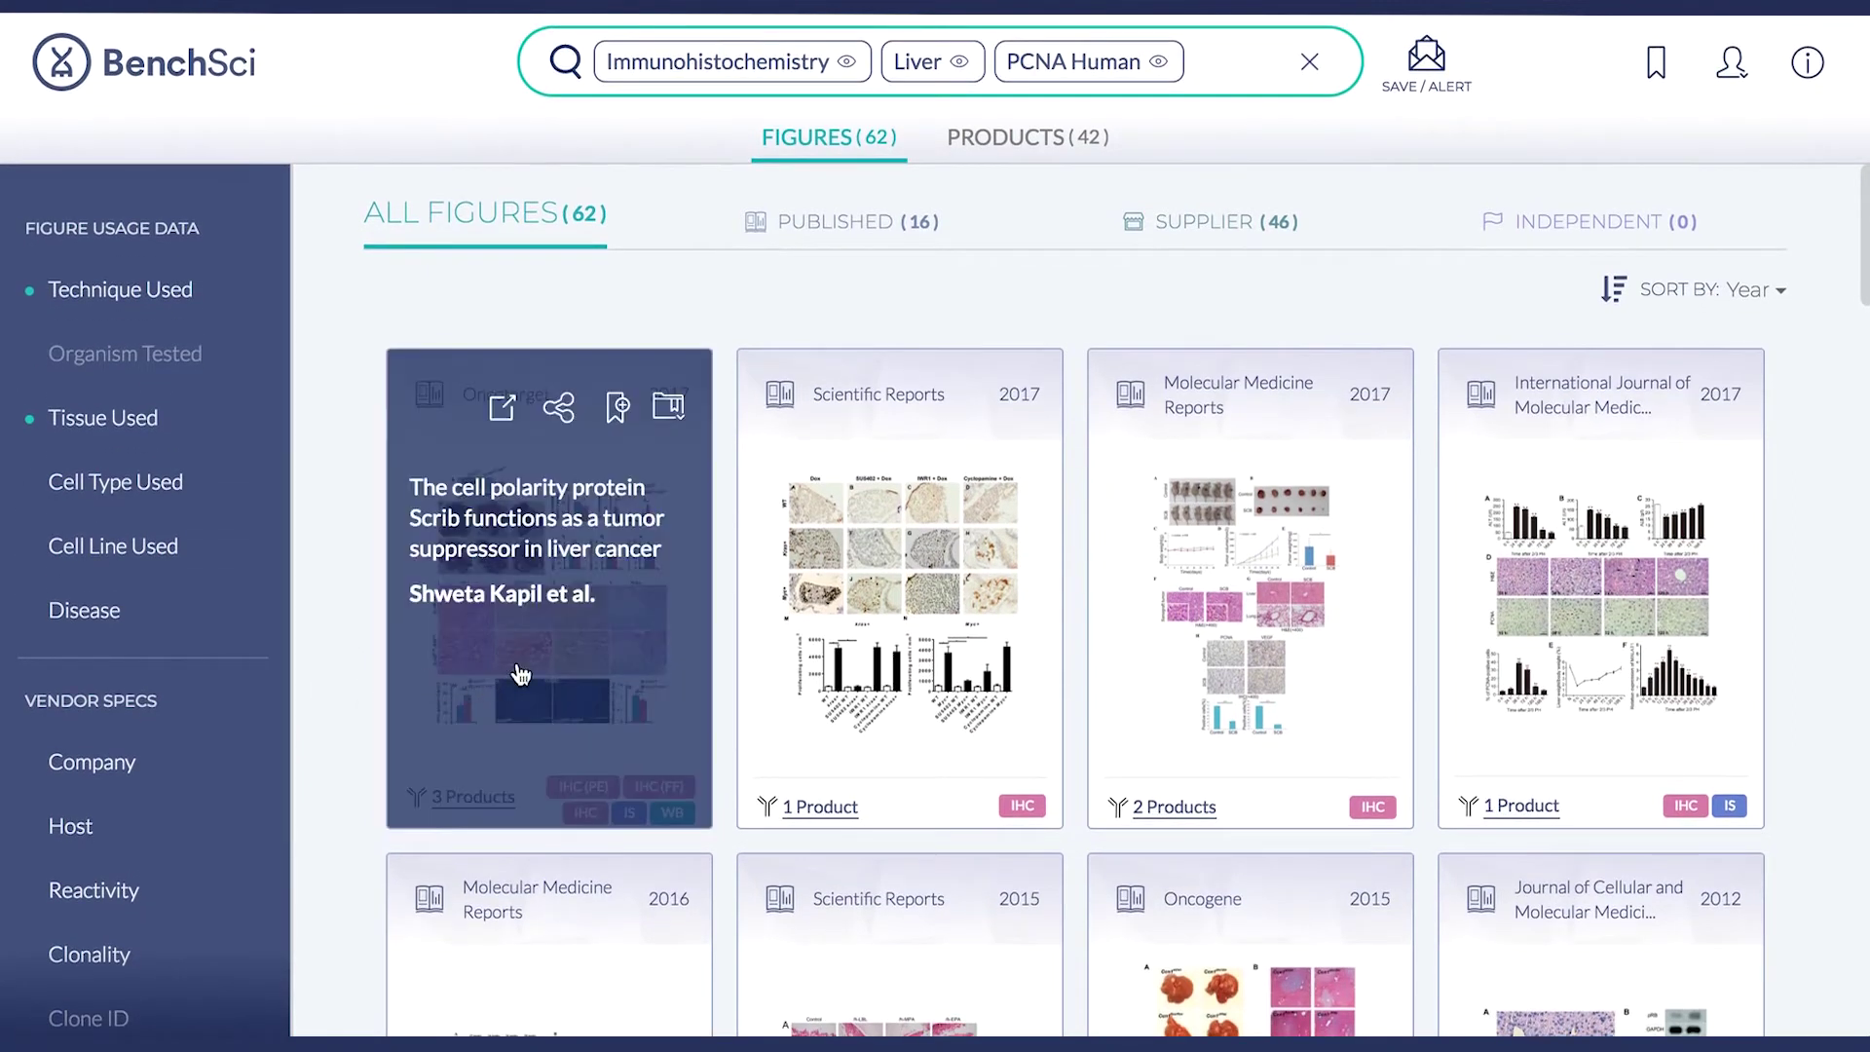
pyautogui.moveTo(772, 670)
pyautogui.scroll(-4, 773, 670)
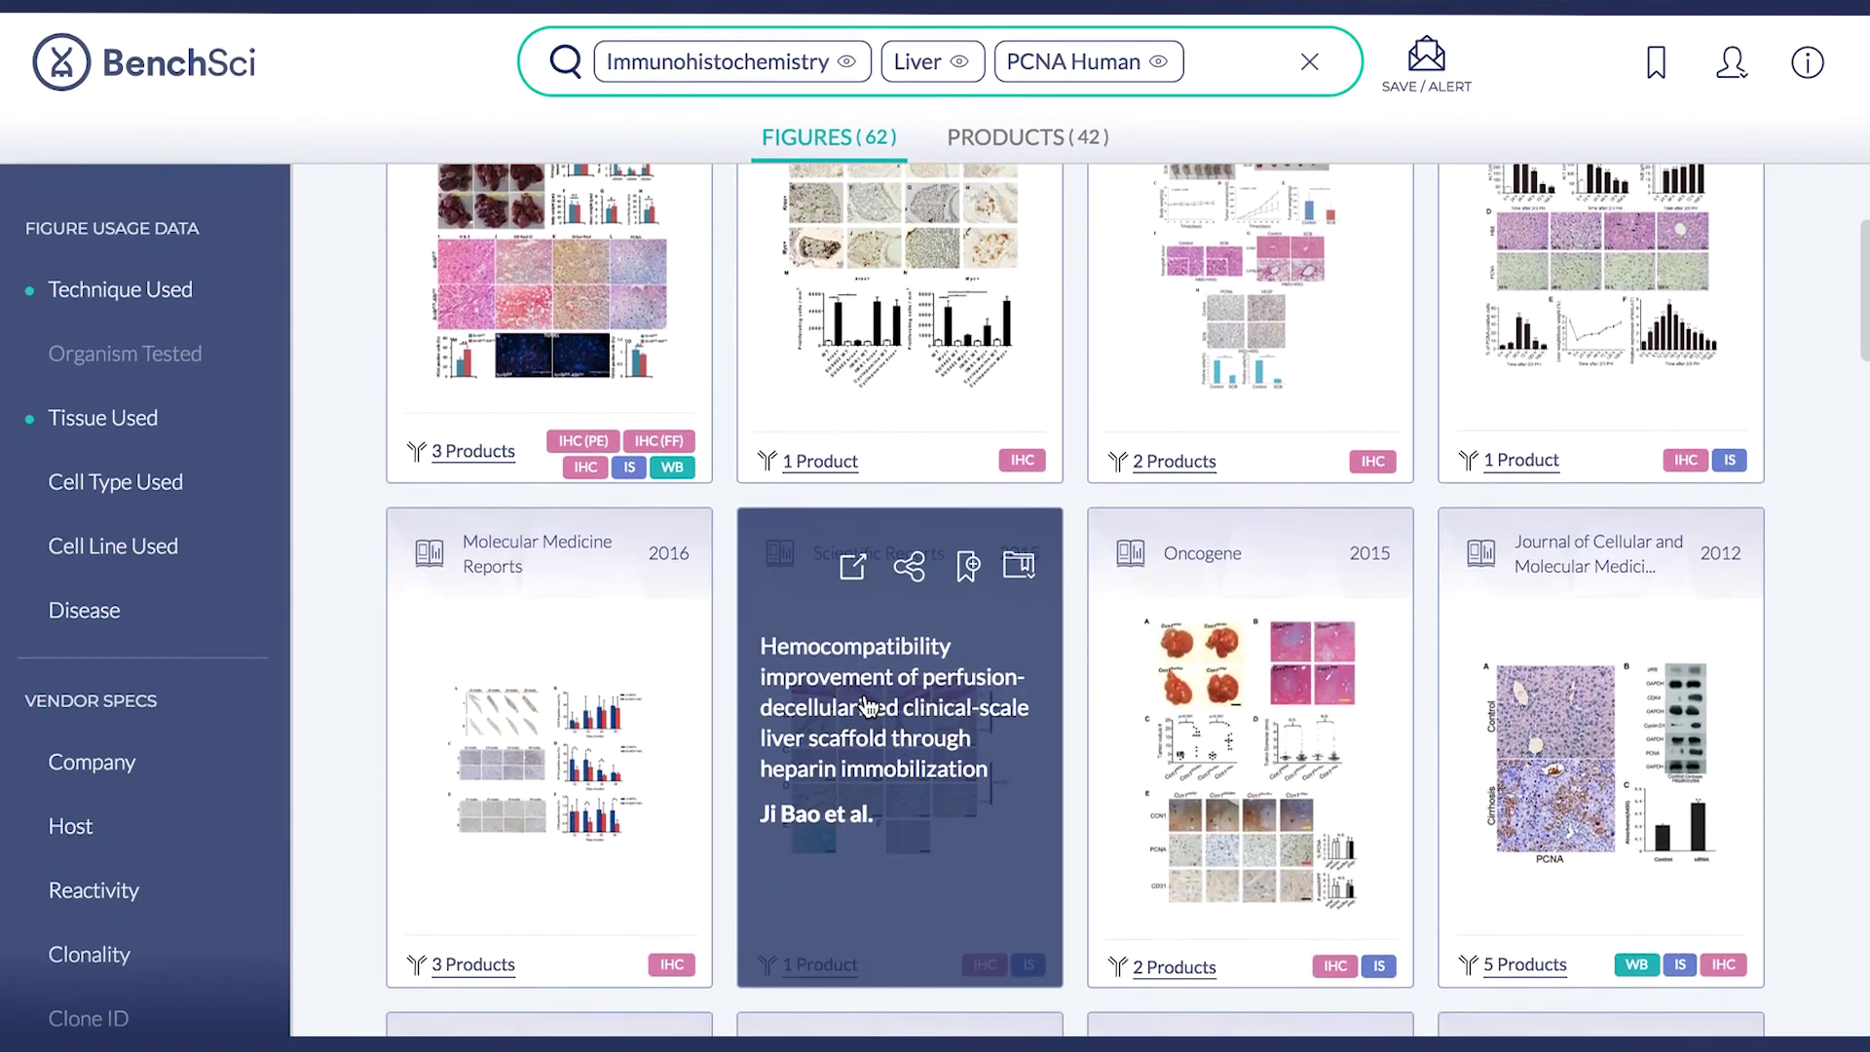
pyautogui.click(867, 706)
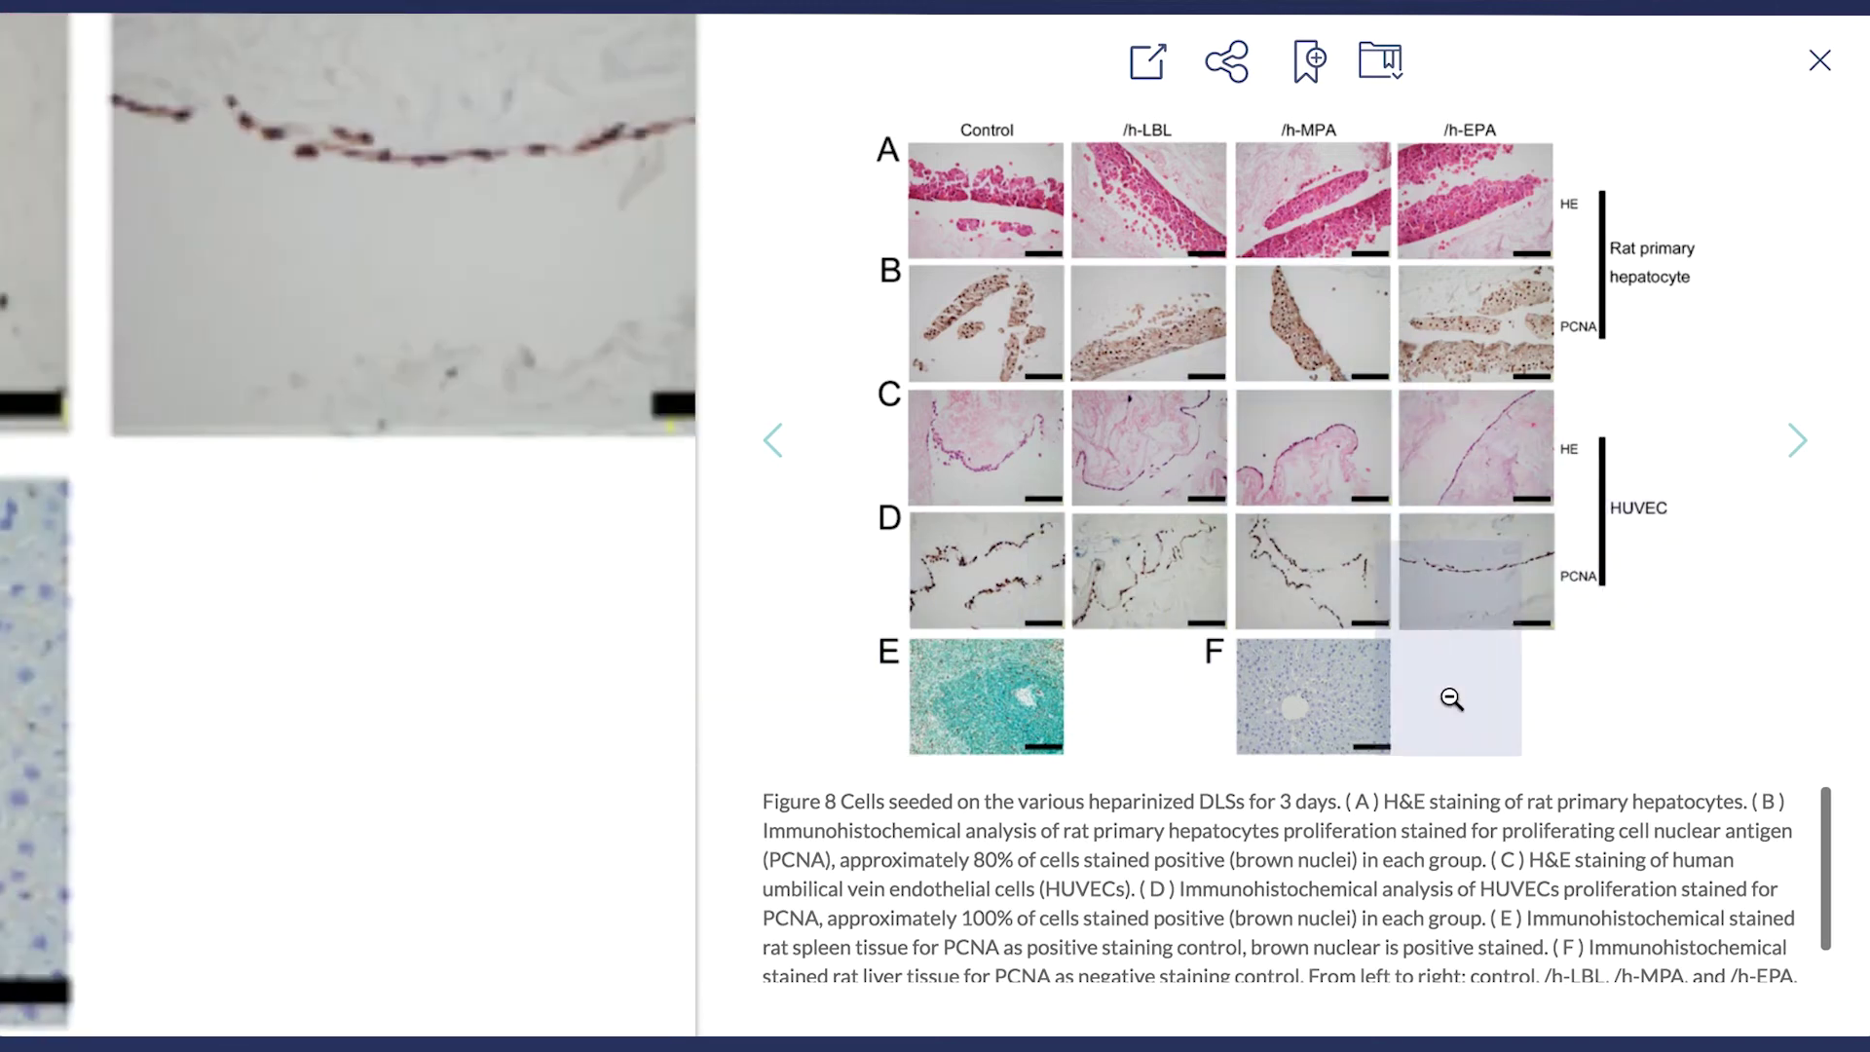
pyautogui.click(1451, 699)
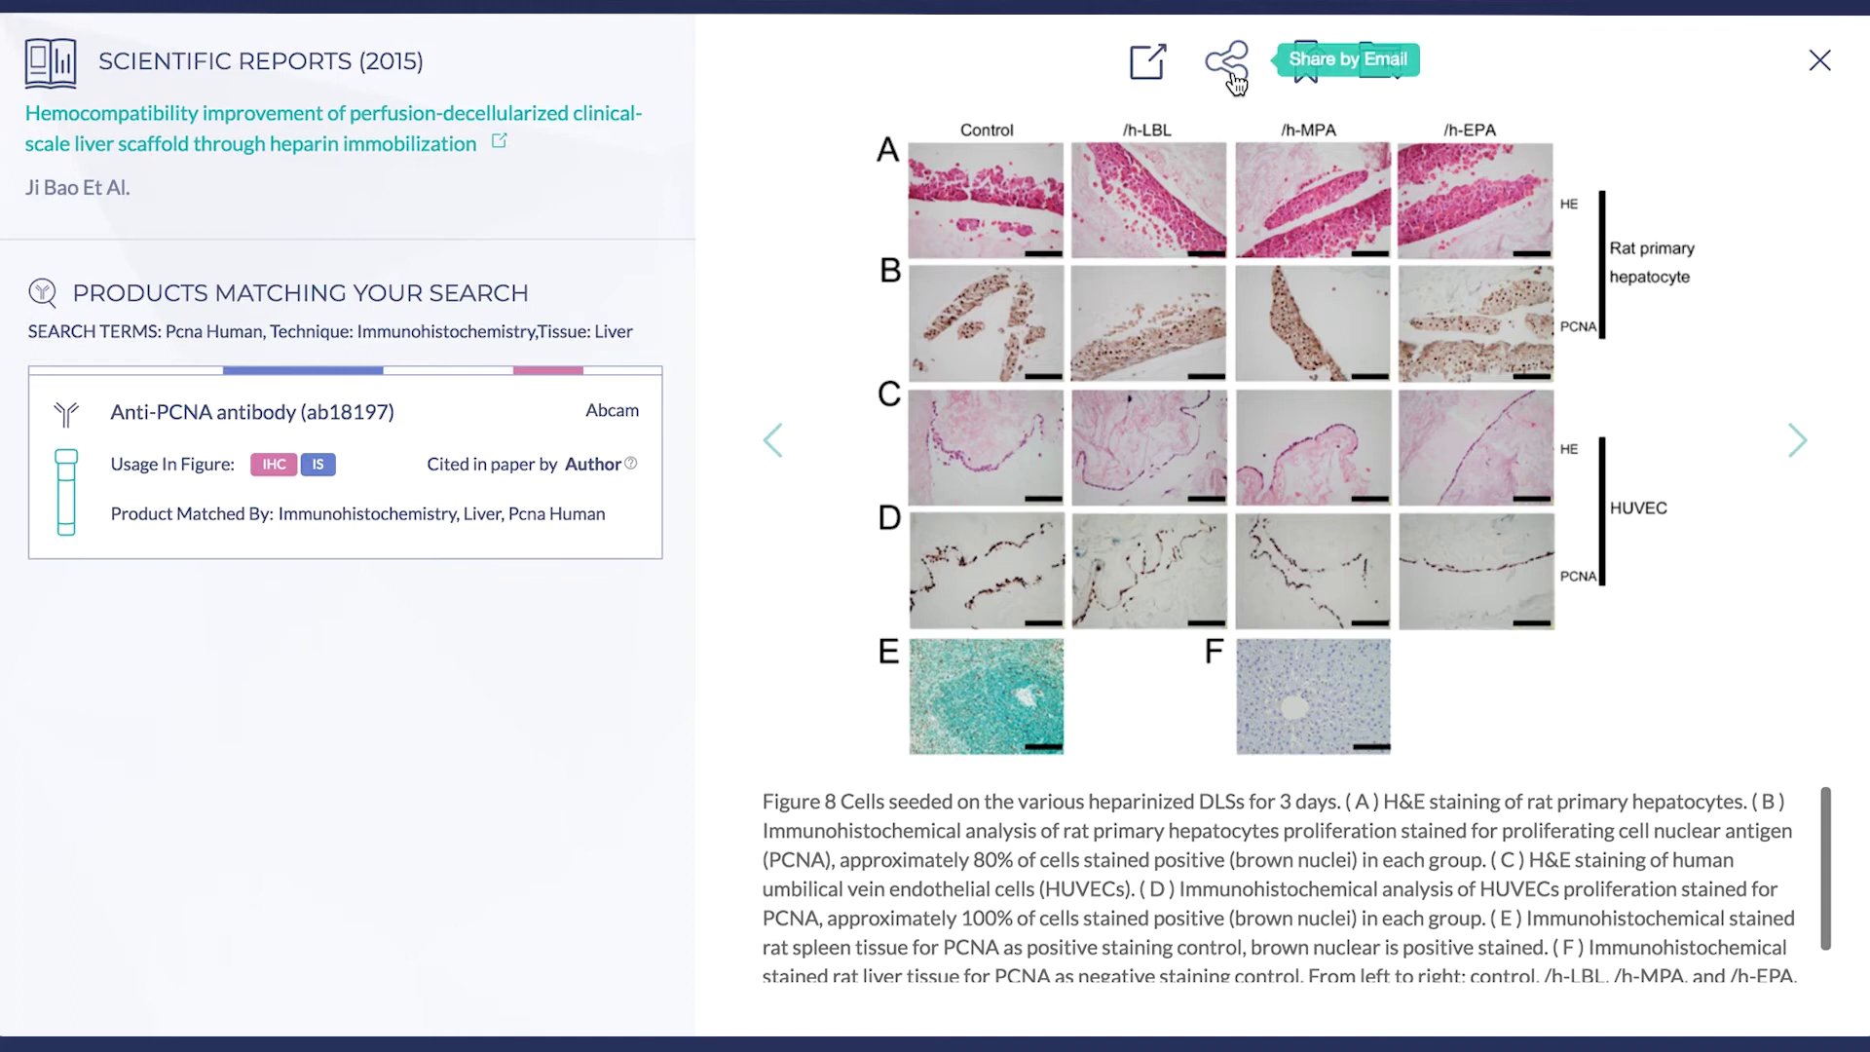
# Bookmark the figure, file it in the PCNA IHC folder, and open the ab18197 product page
pyautogui.click(1305, 93)
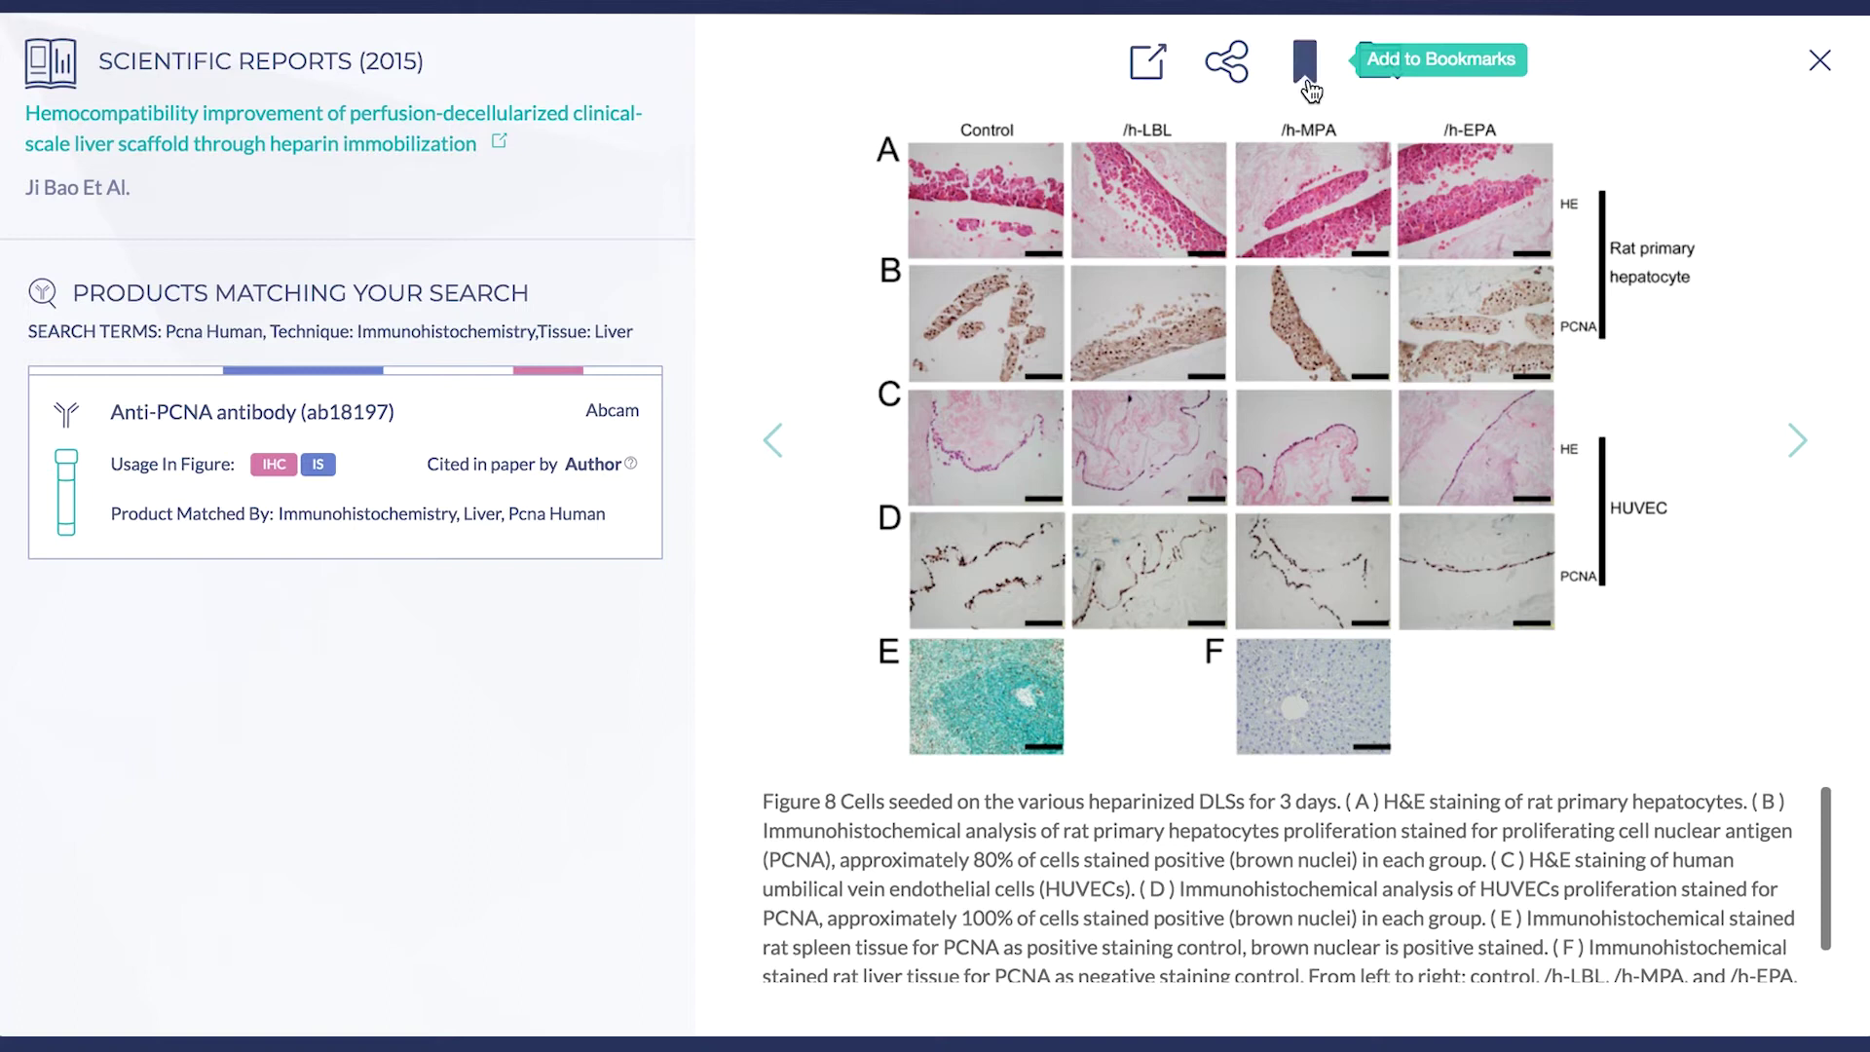
pyautogui.click(1390, 86)
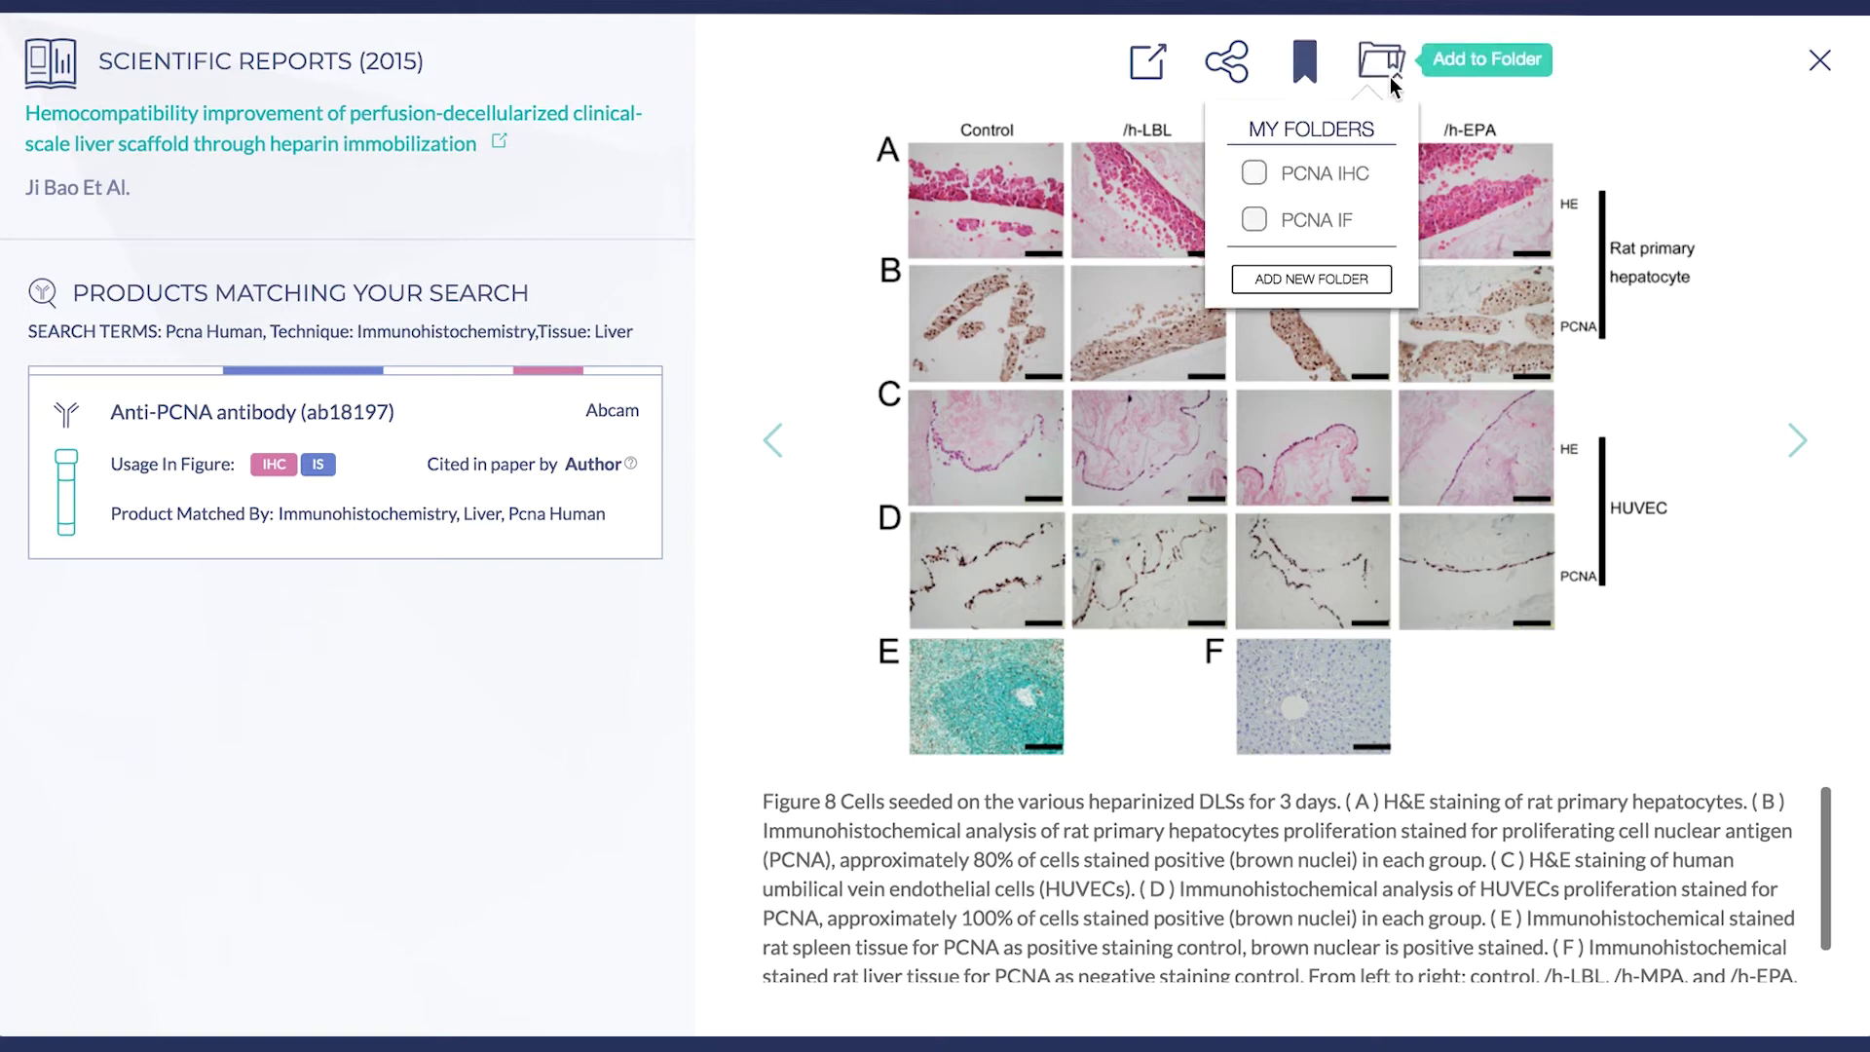
pyautogui.click(1353, 173)
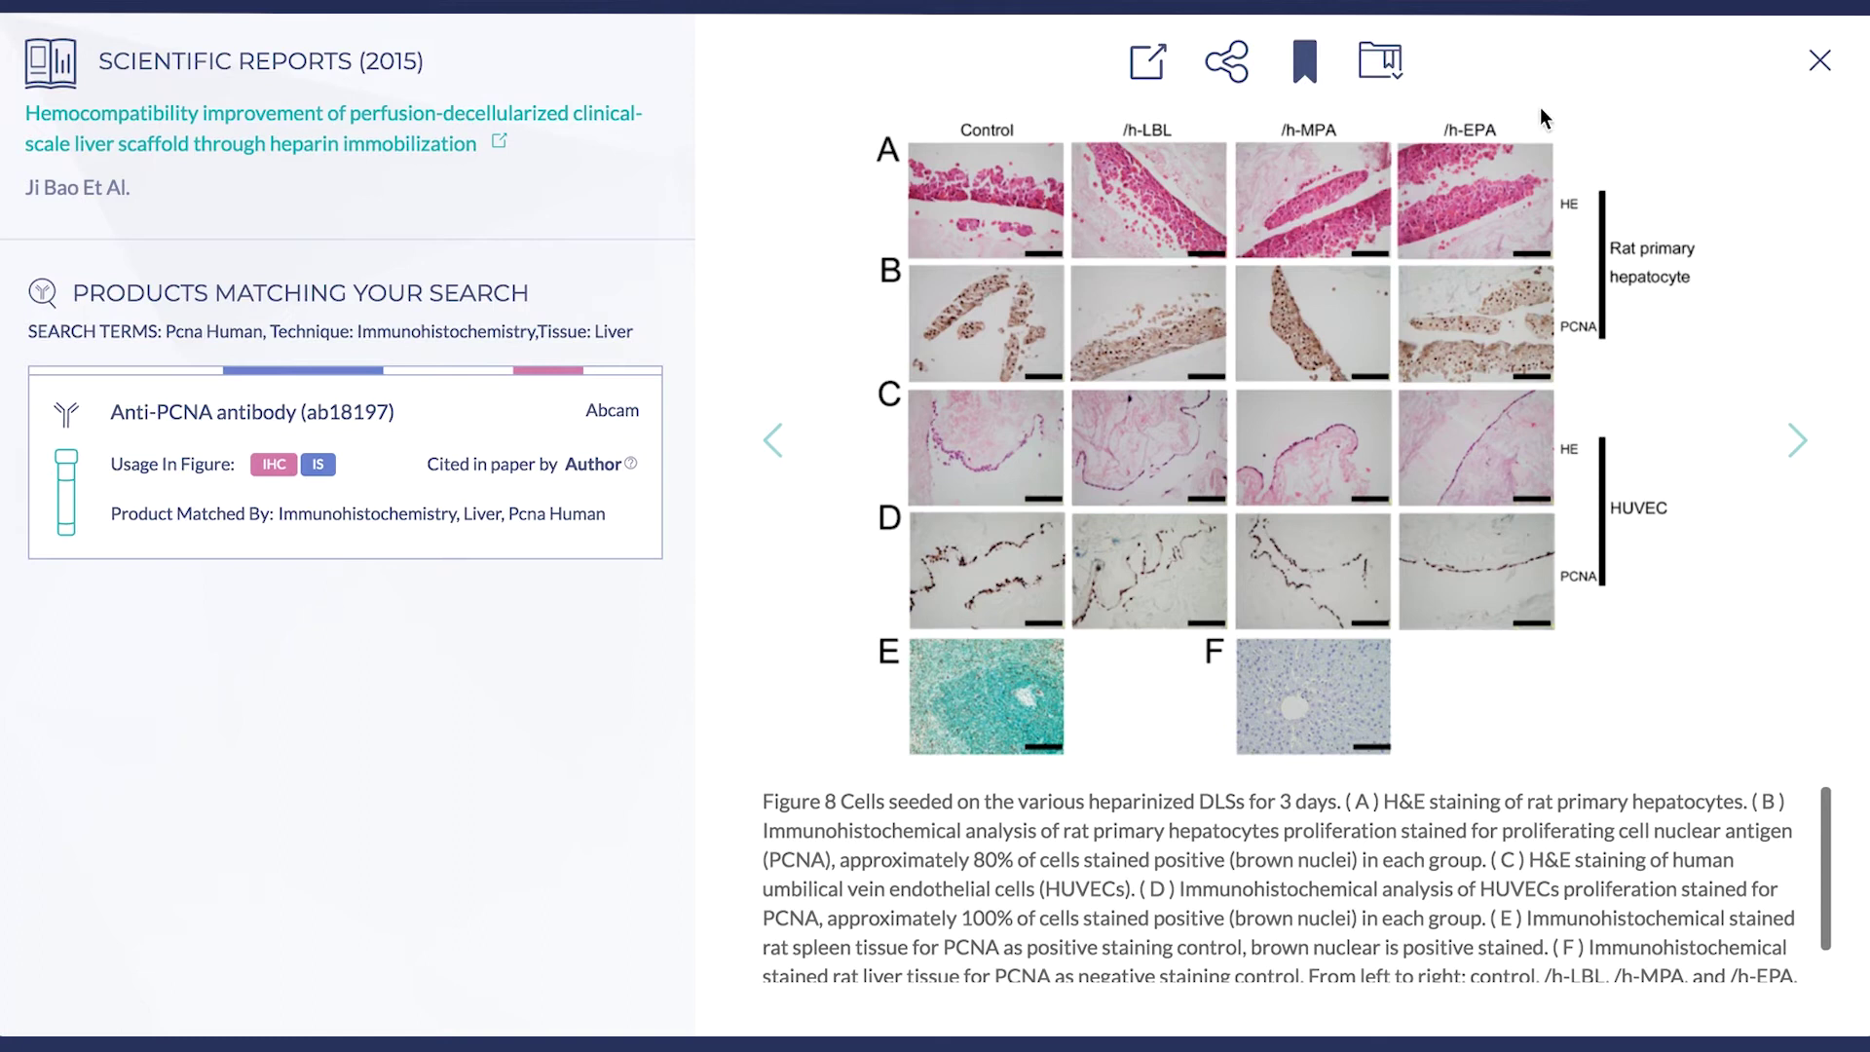
pyautogui.moveTo(492, 484)
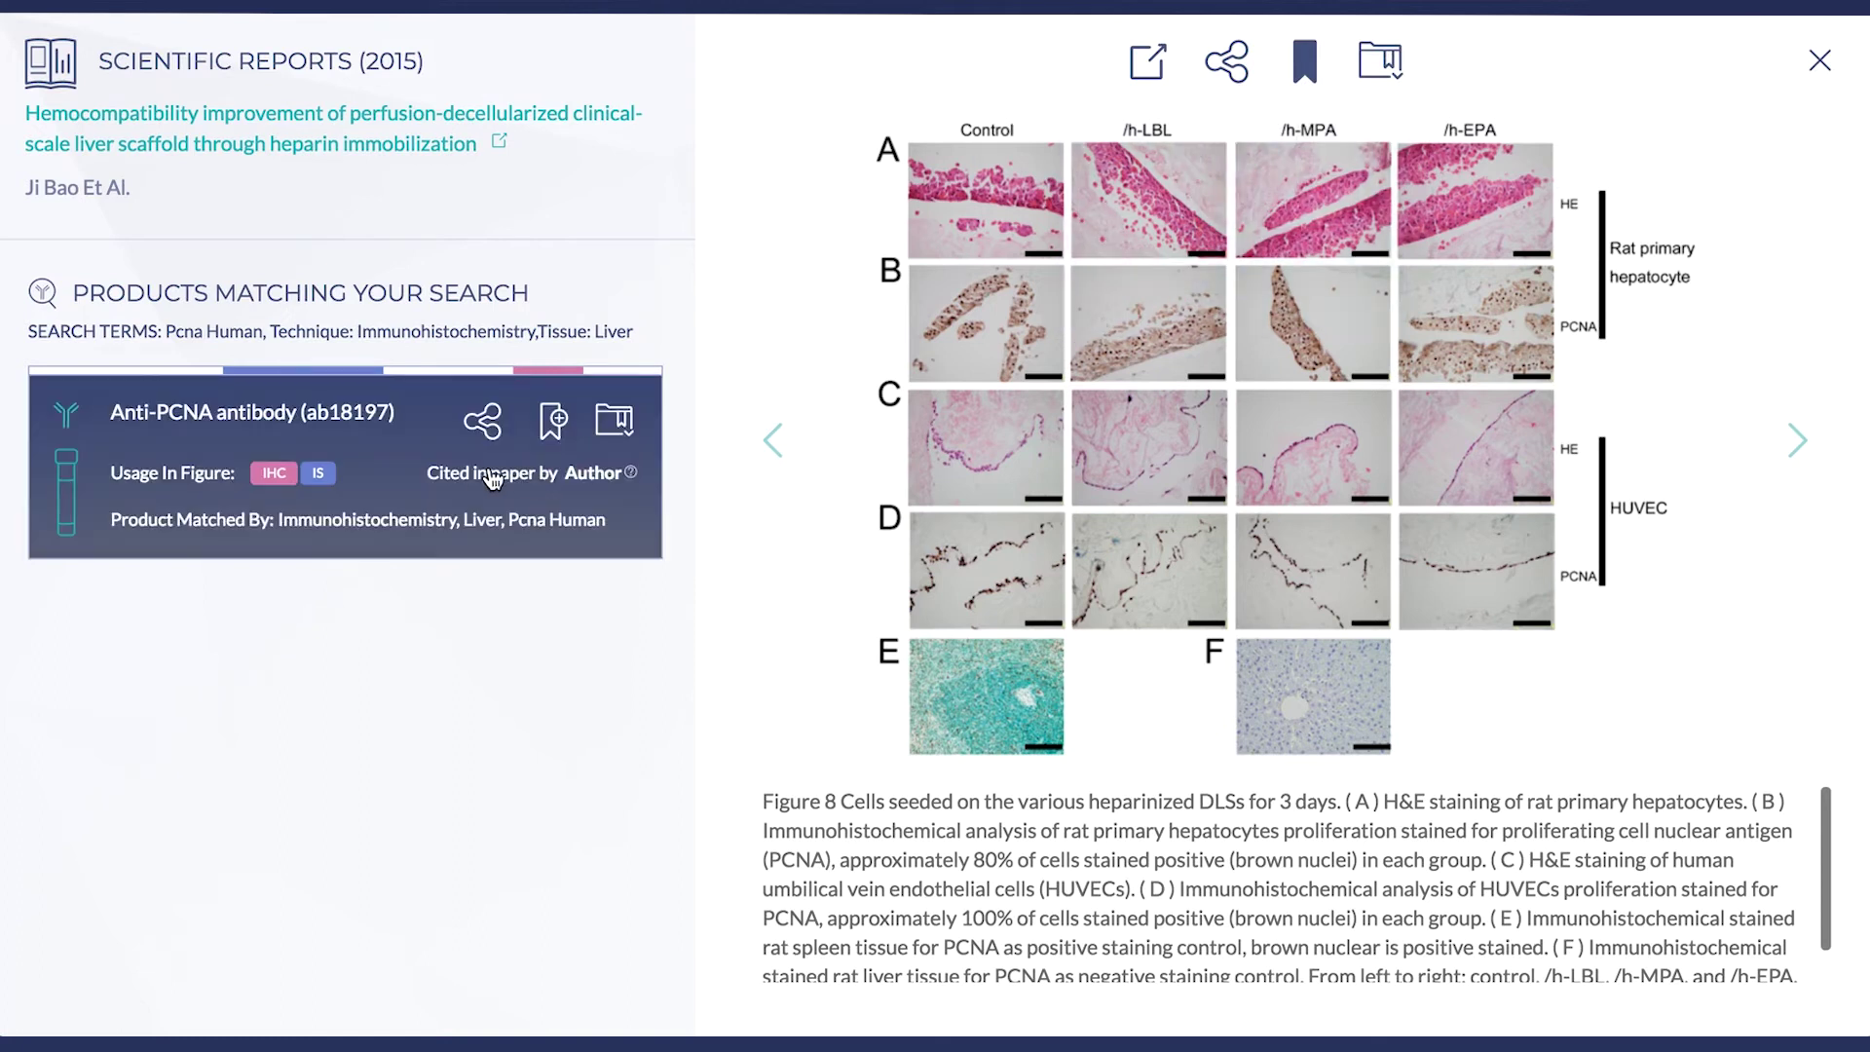
pyautogui.click(376, 476)
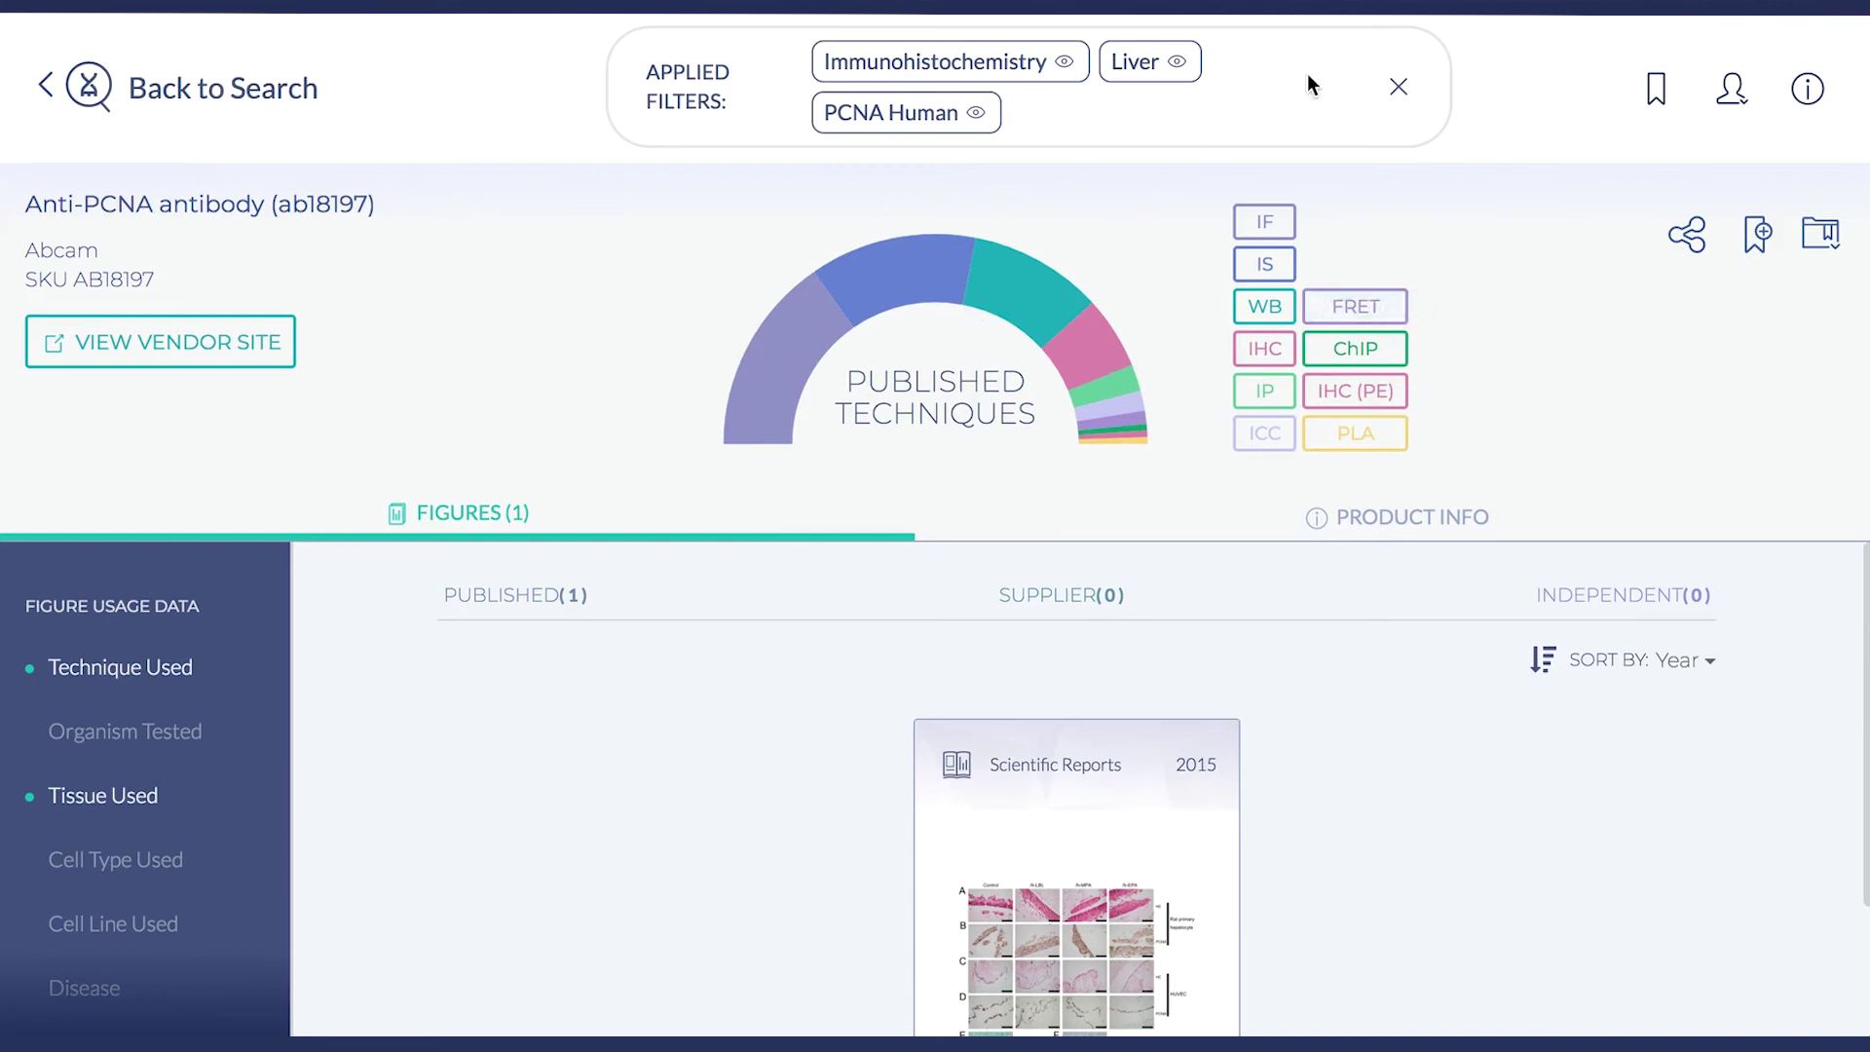
# Clear the product page's filters and go back to the 42-product search results
pyautogui.click(1399, 87)
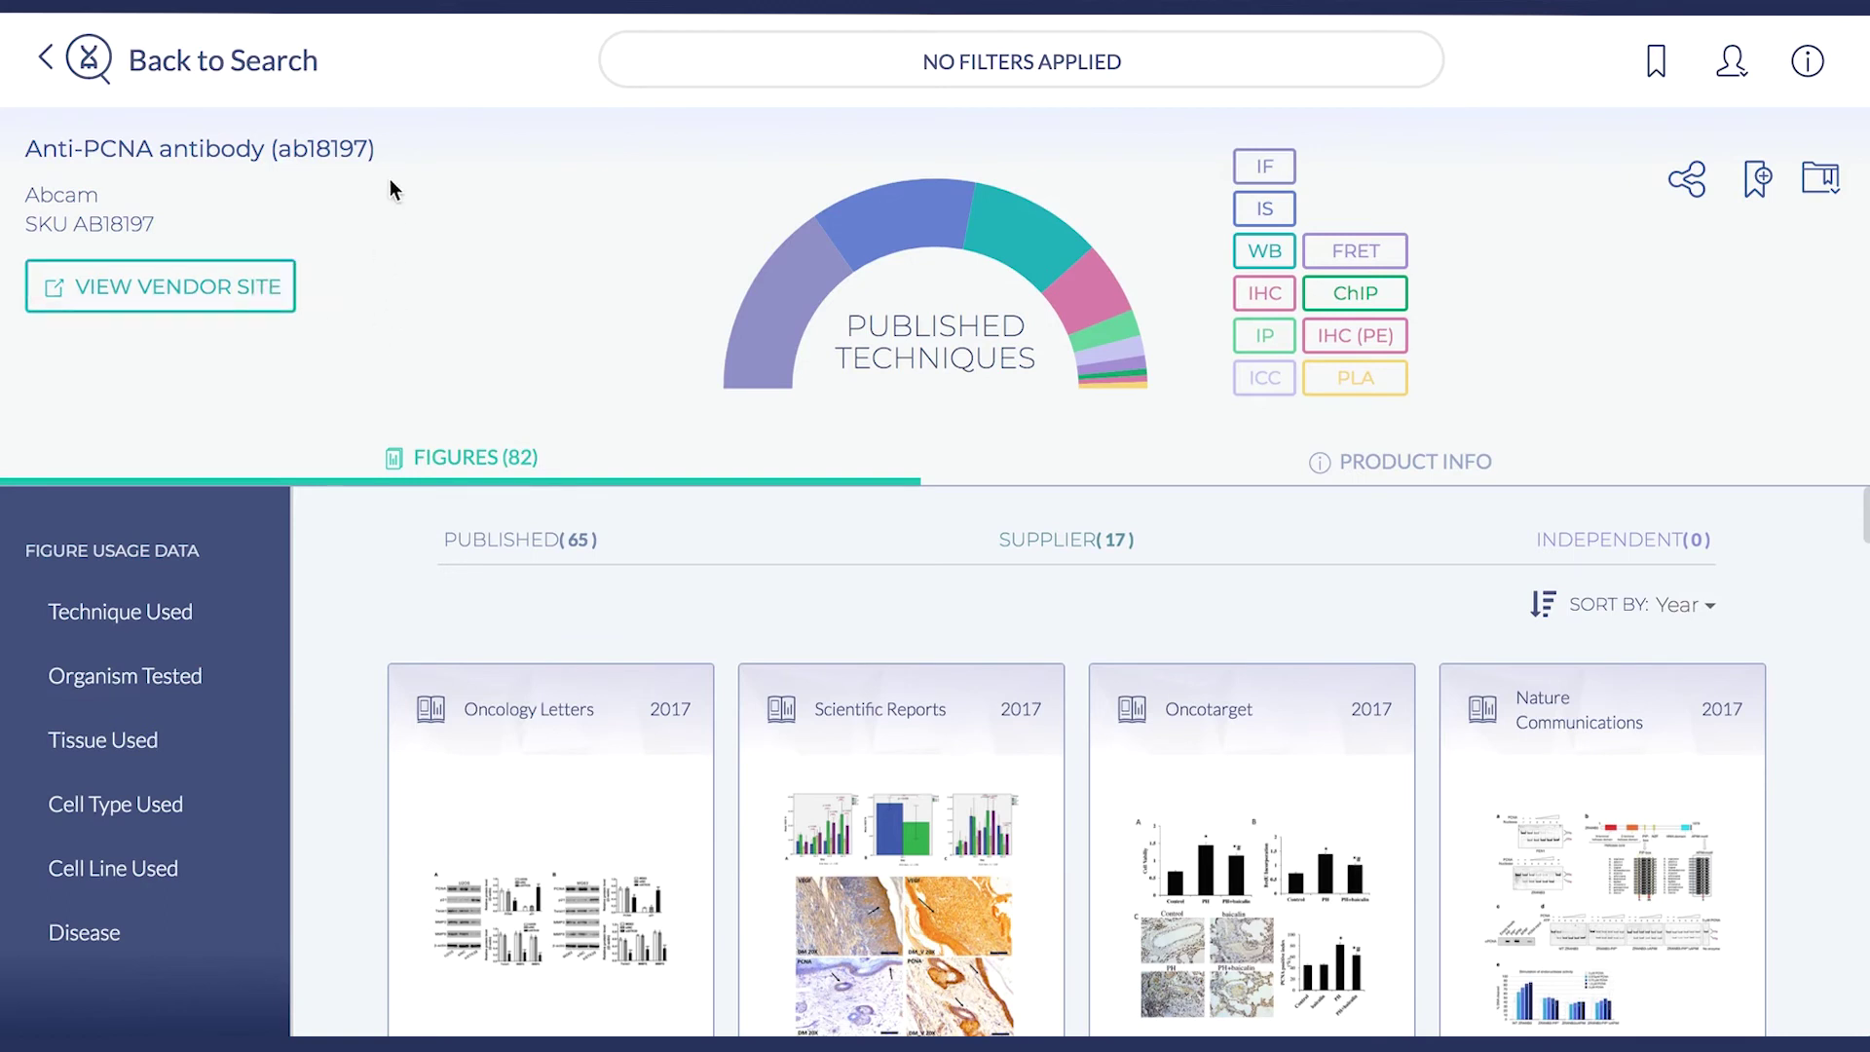
pyautogui.click(295, 70)
pyautogui.scroll(-2, 531, 360)
pyautogui.scroll(-2, 534, 368)
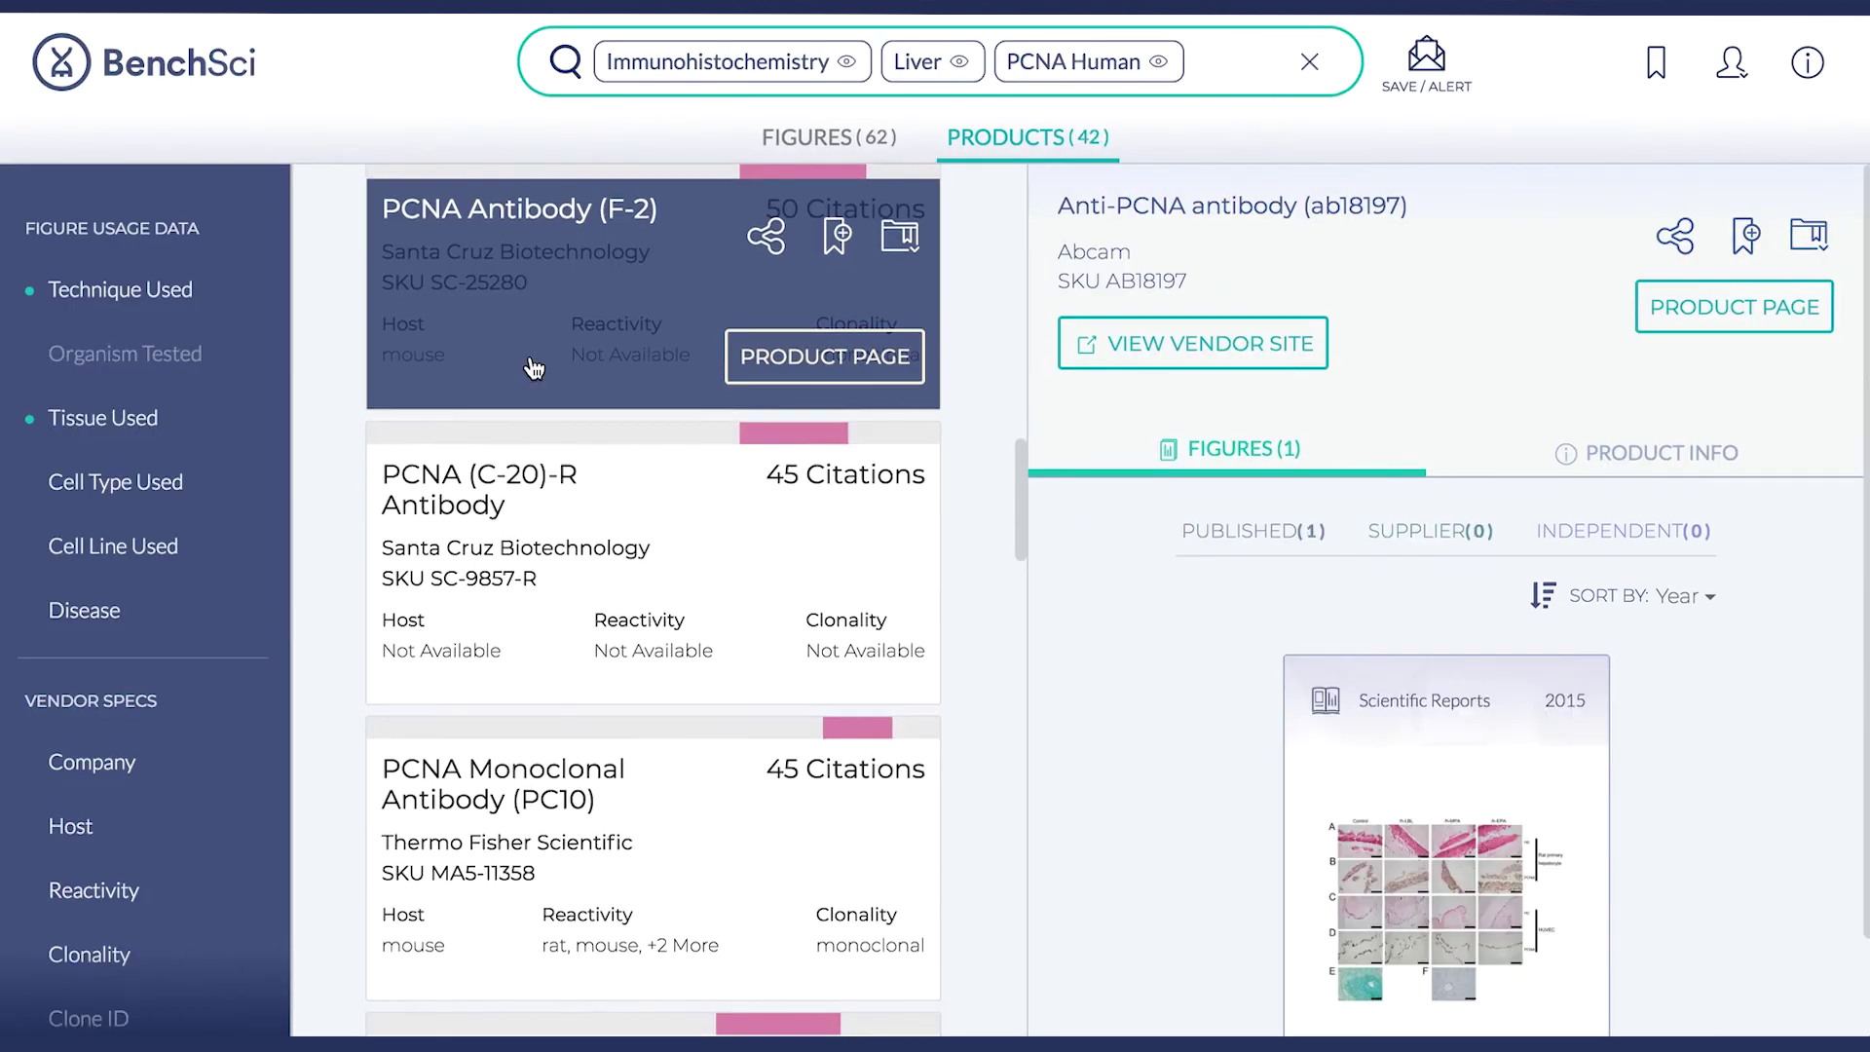
pyautogui.scroll(2, 533, 368)
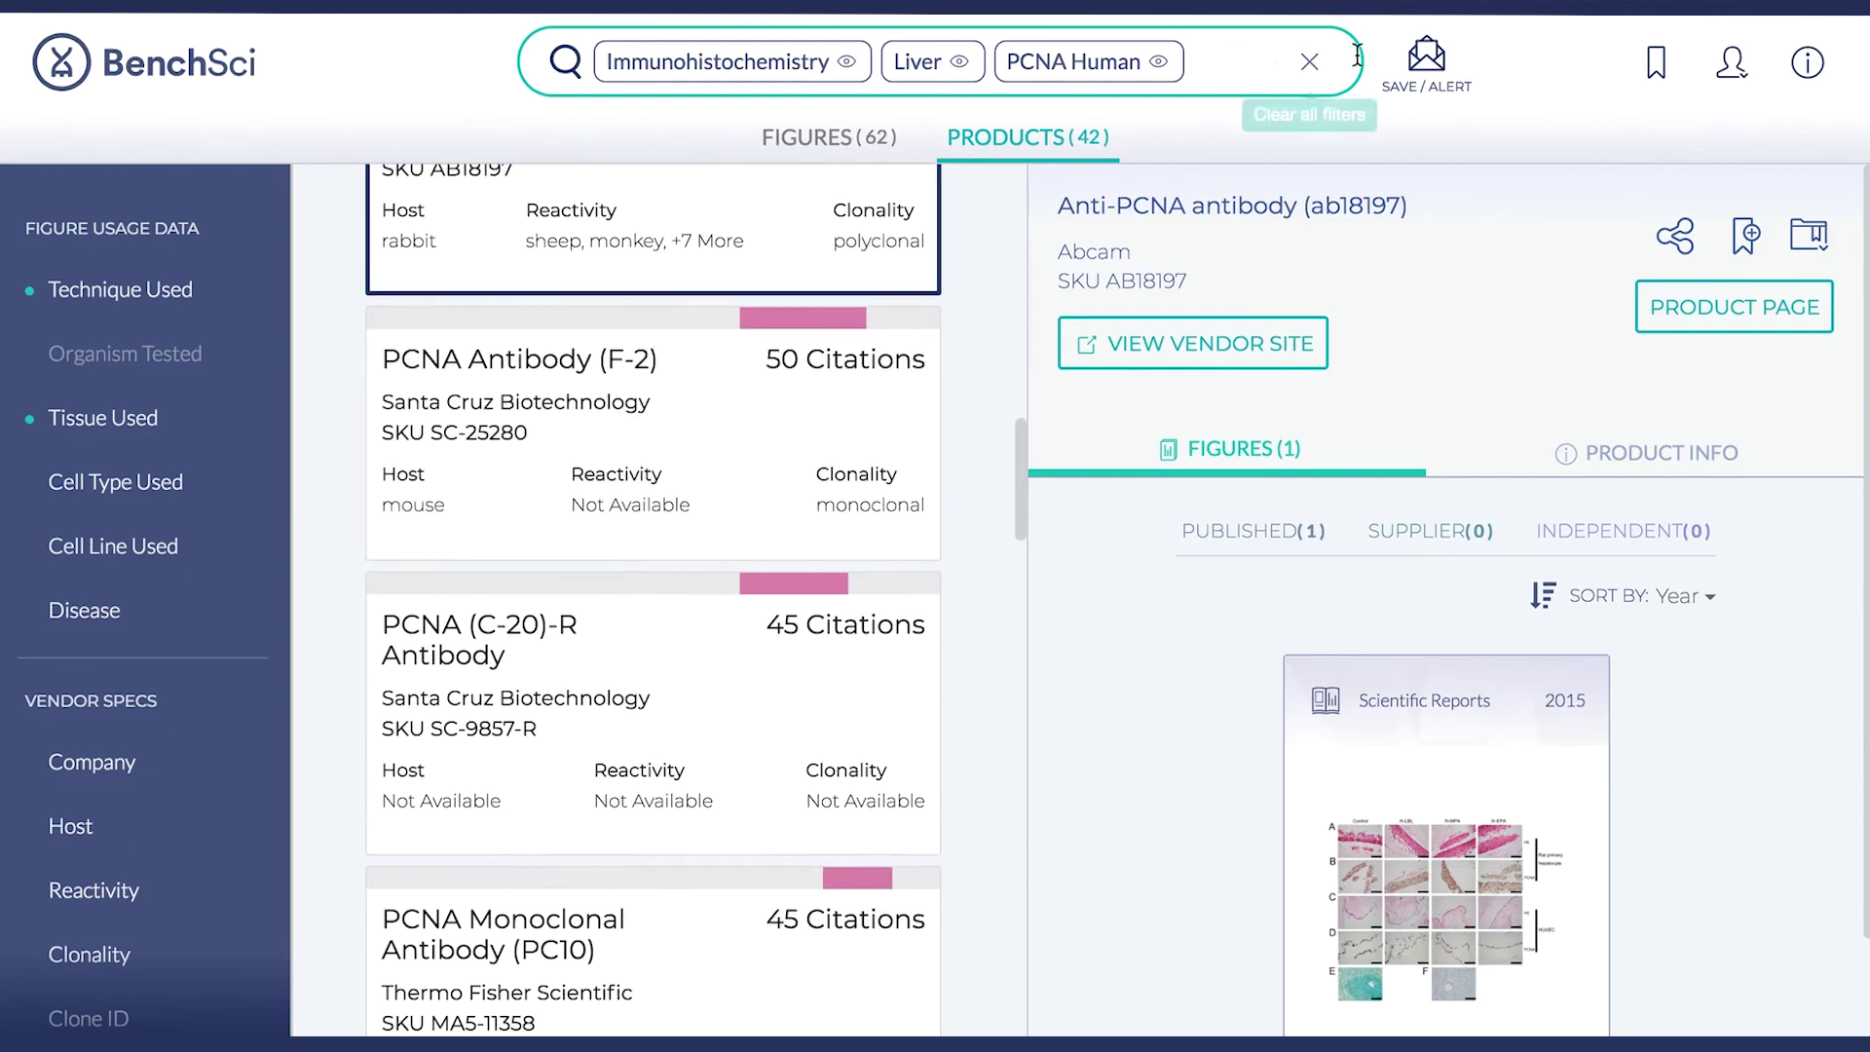
pyautogui.click(1425, 78)
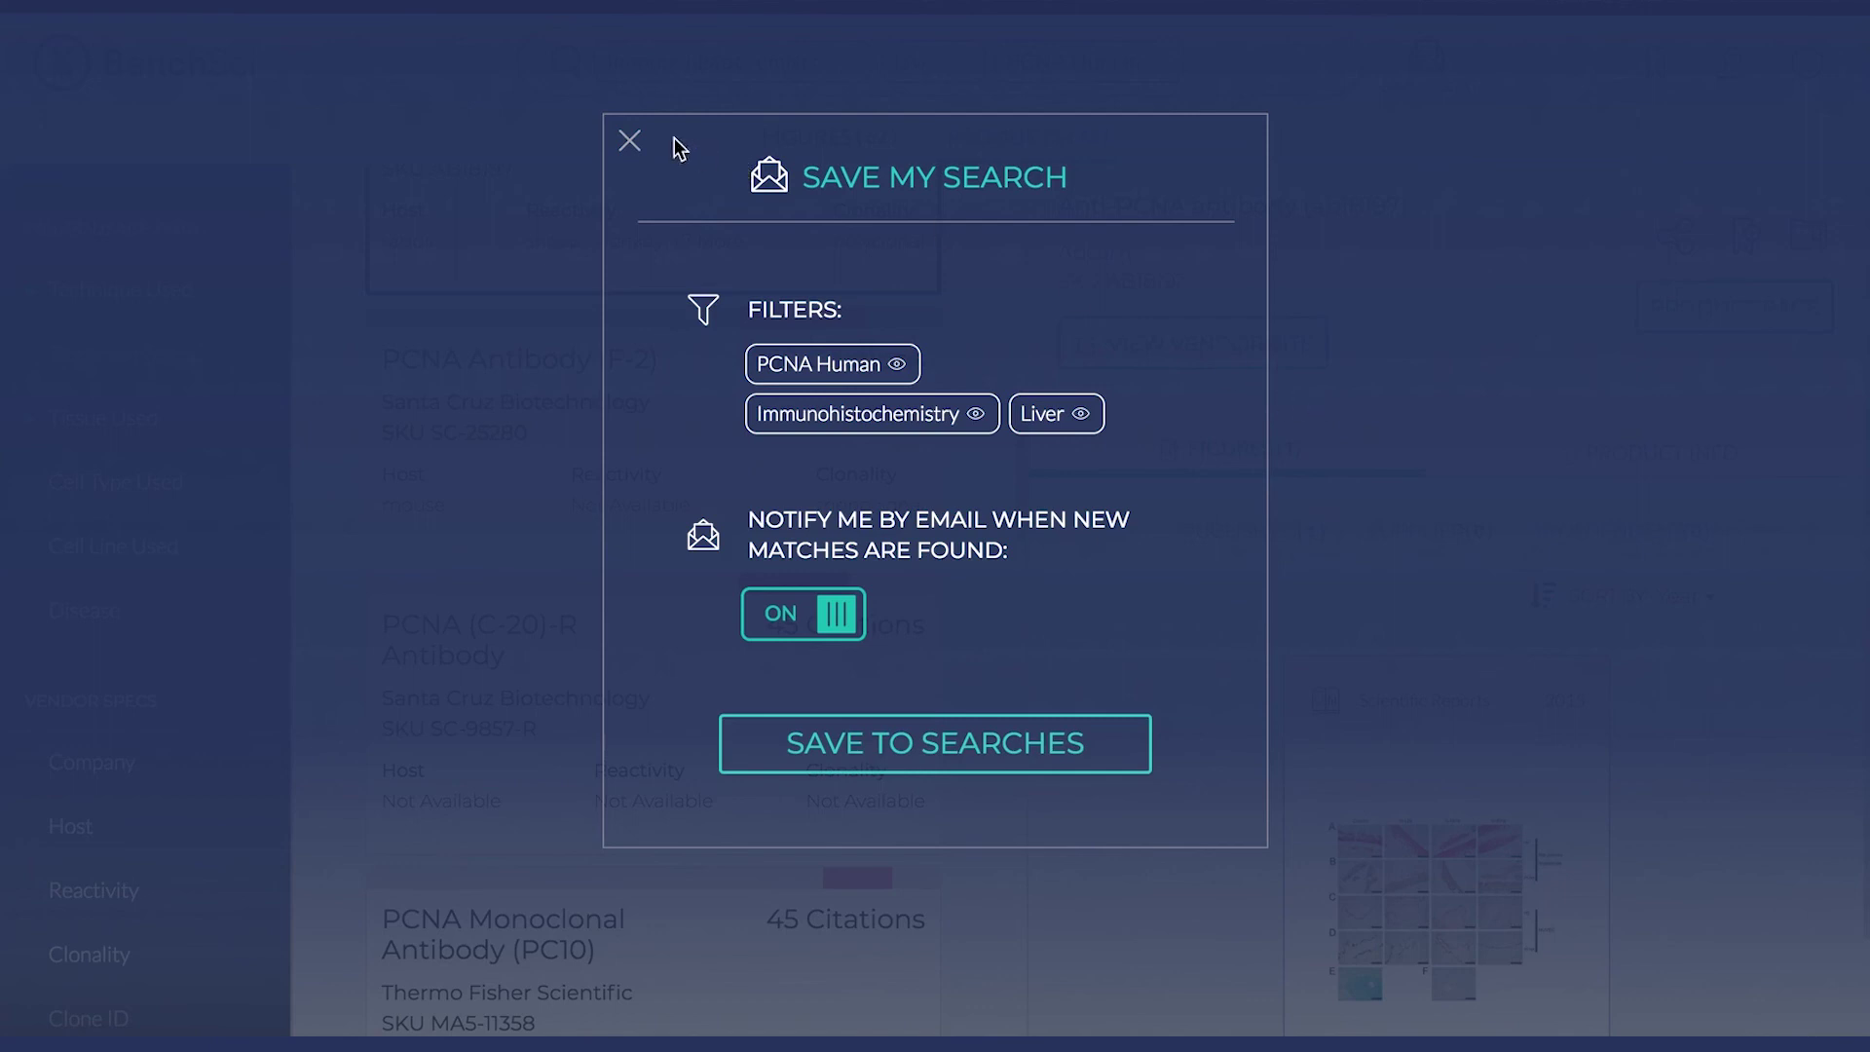
pyautogui.click(630, 139)
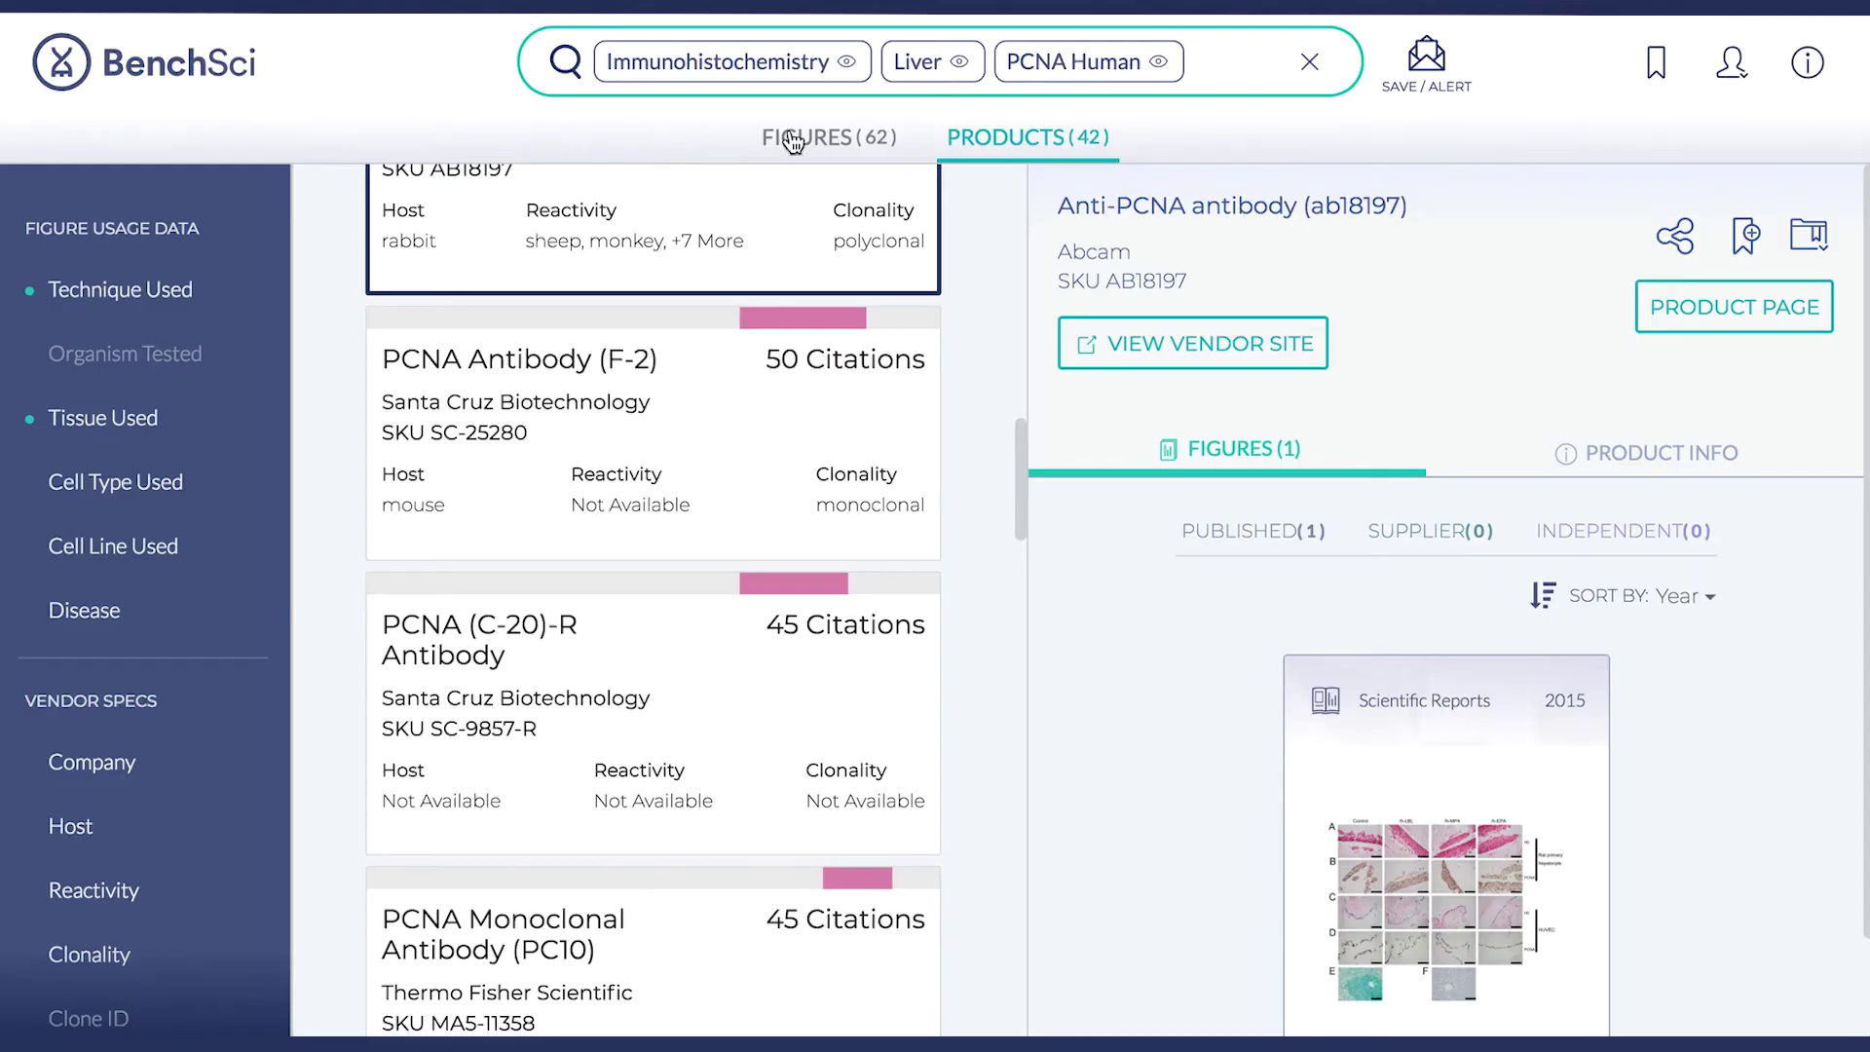